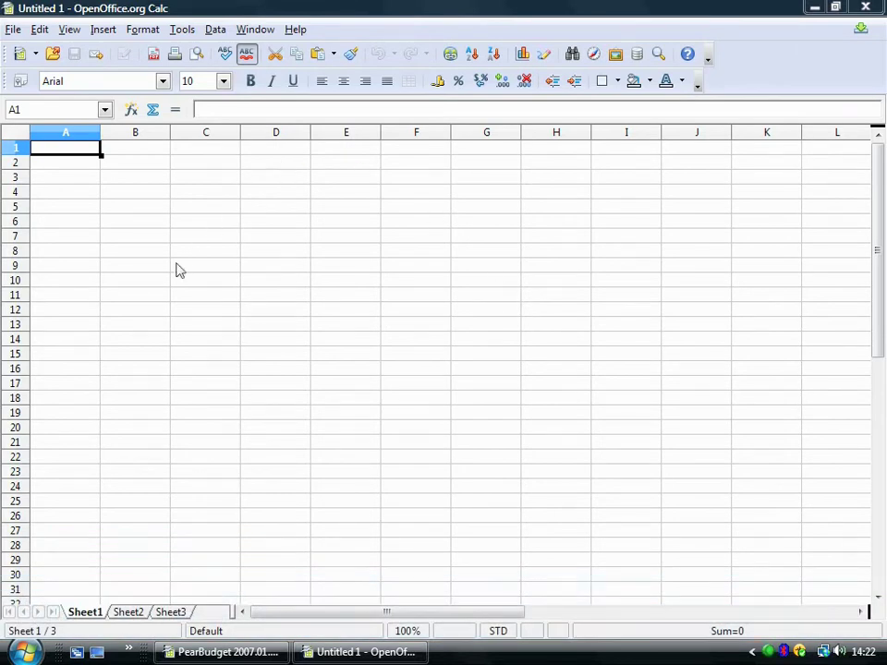
- Switch to the PearBudget 2007.01.xls workbook and examine the May sheet's expense categories, total spent, income and what's left columns
{"action": "left_click", "coordinate": [257, 651]}
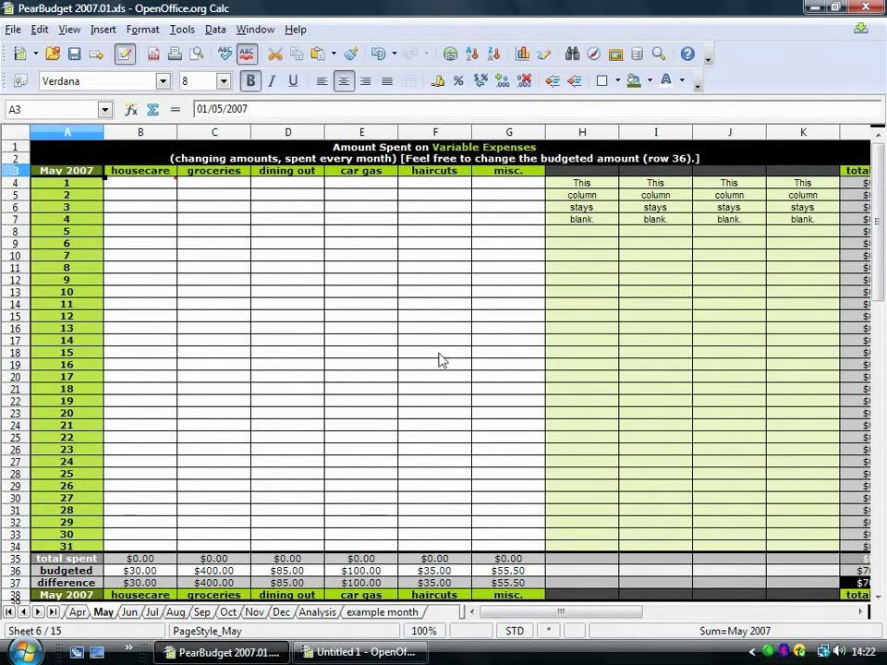
{"action": "left_click", "coordinate": [23, 613]}
{"action": "left_click", "coordinate": [23, 613]}
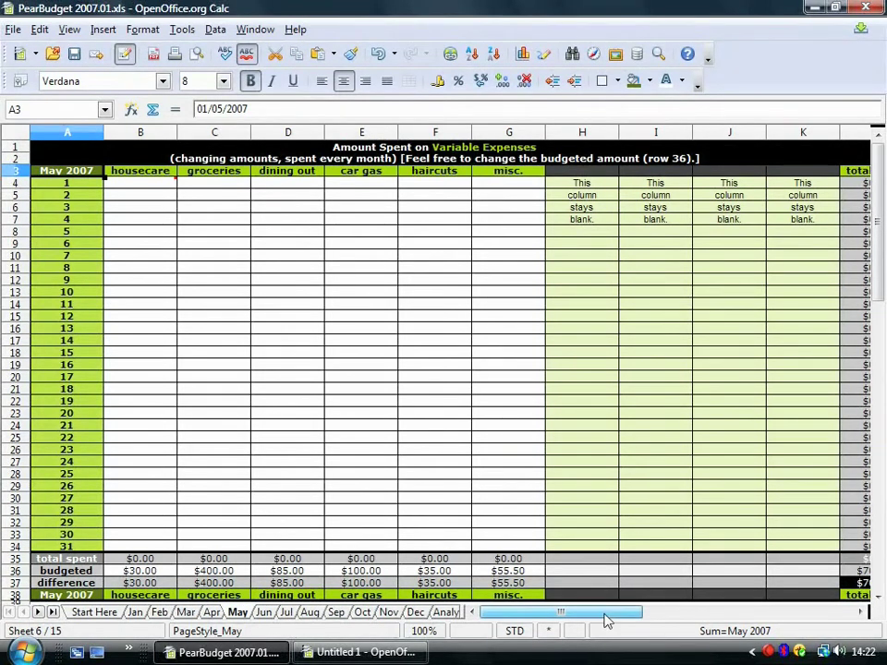
{"action": "left_click_drag", "start_coordinate": [607, 619], "coordinate": [667, 618]}
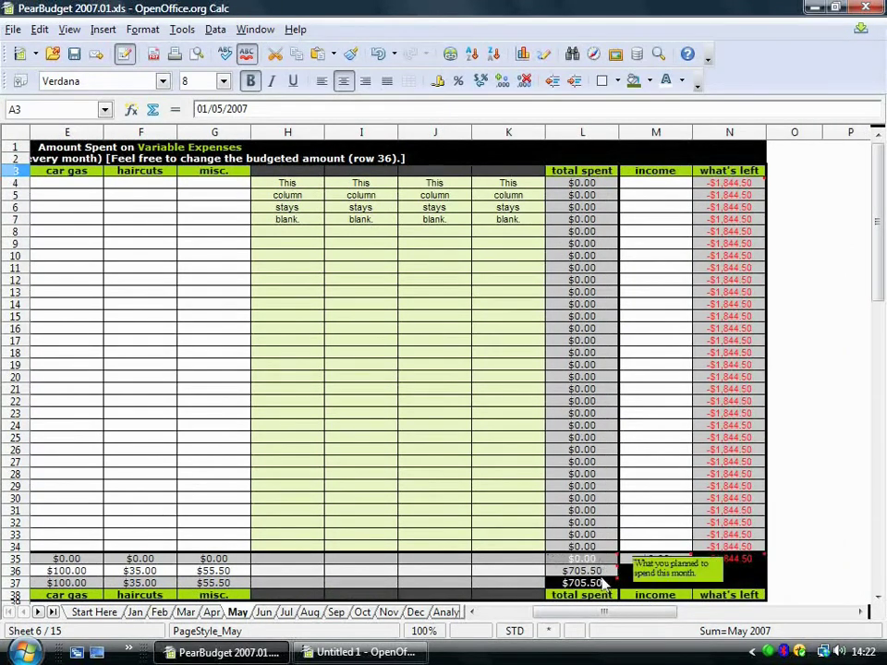
{"action": "left_click_drag", "start_coordinate": [592, 611], "coordinate": [542, 616]}
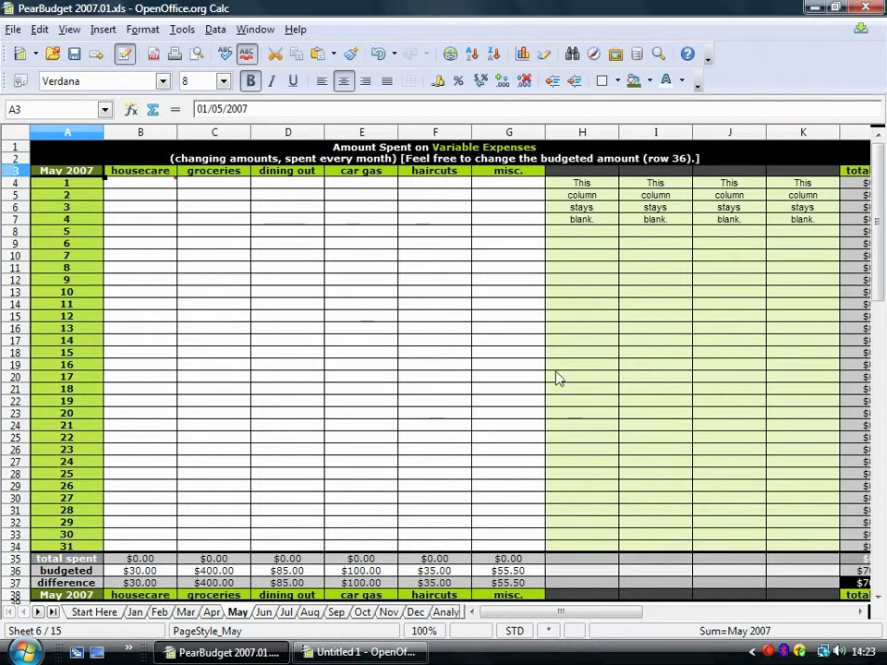
{"action": "left_click", "coordinate": [273, 305]}
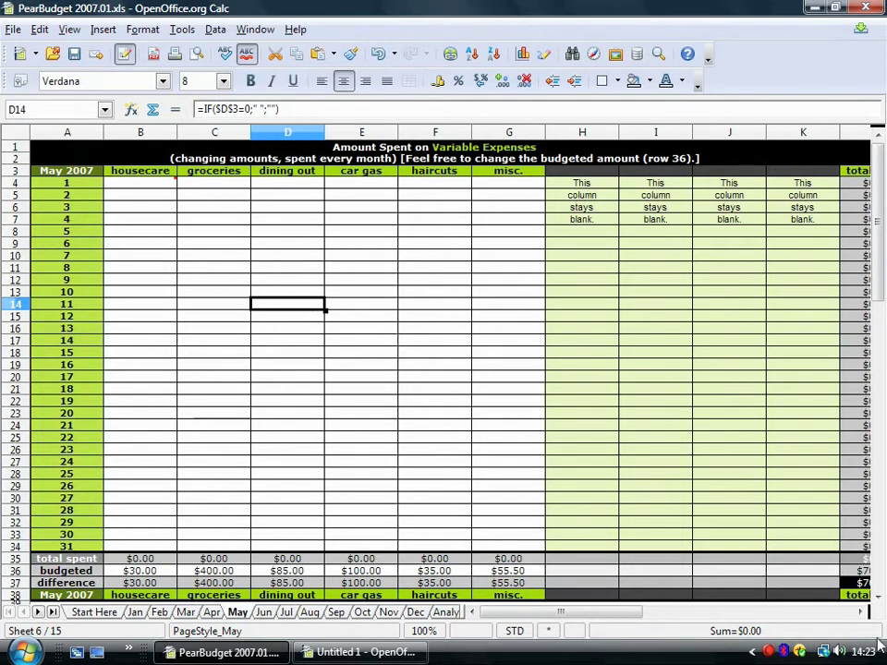
{"action": "left_click", "coordinate": [861, 612]}
{"action": "left_click", "coordinate": [802, 546]}
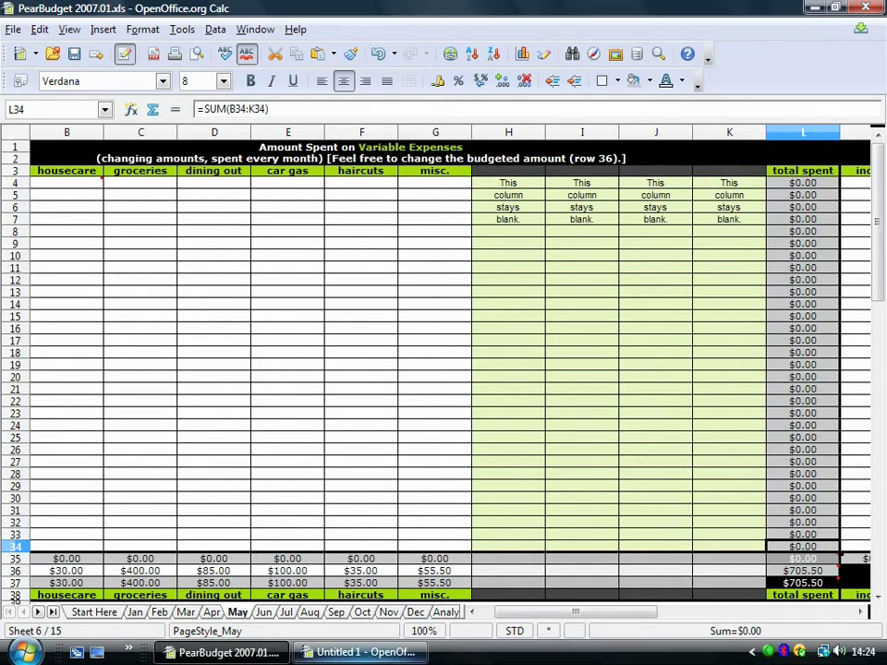
- Switch to the Untitled 1 spreadsheet and enter 3 in cell A1 and 5 in cell A2
{"action": "left_click", "coordinate": [379, 653]}
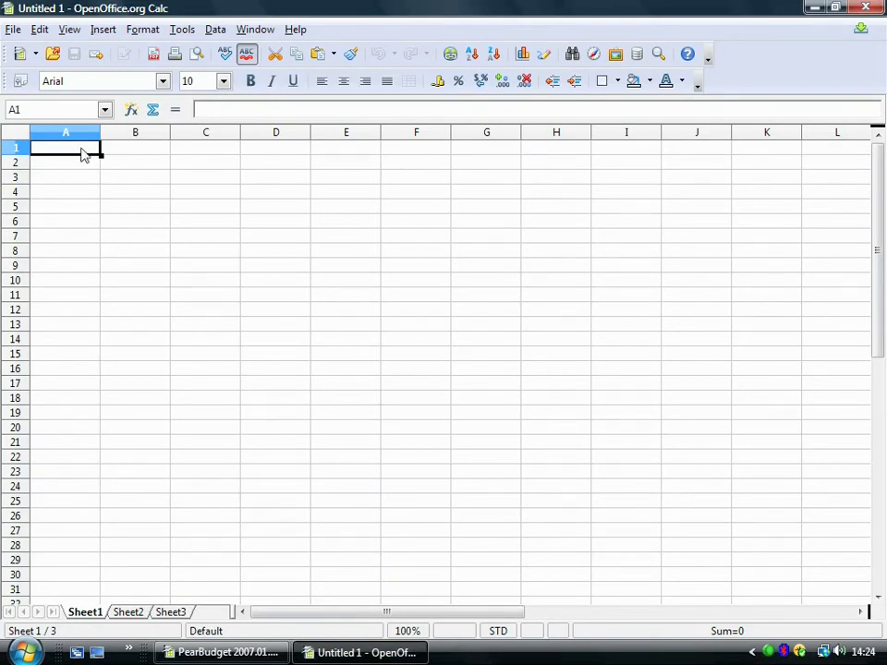
{"action": "type", "text": "3"}
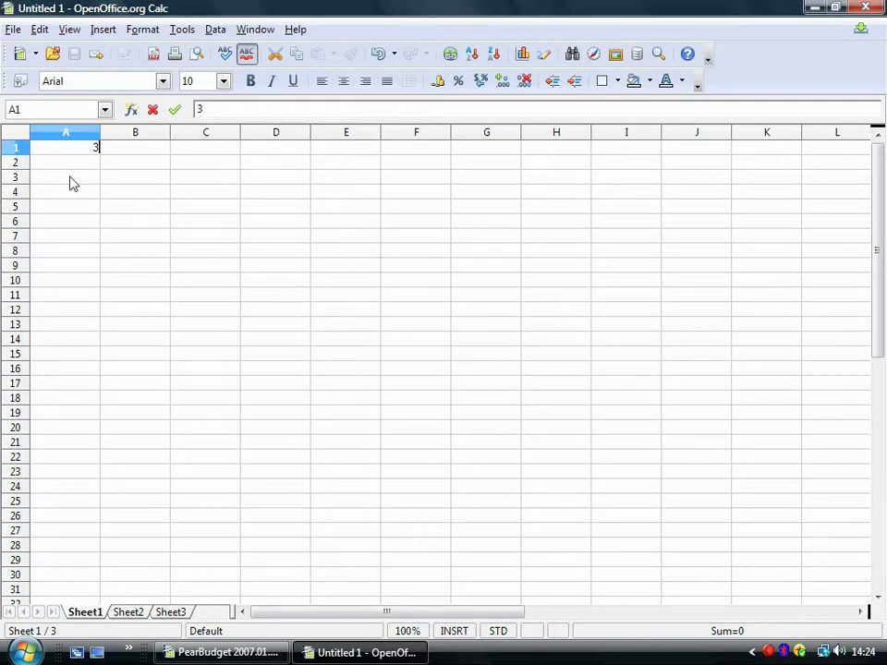
{"action": "key", "text": "Return"}
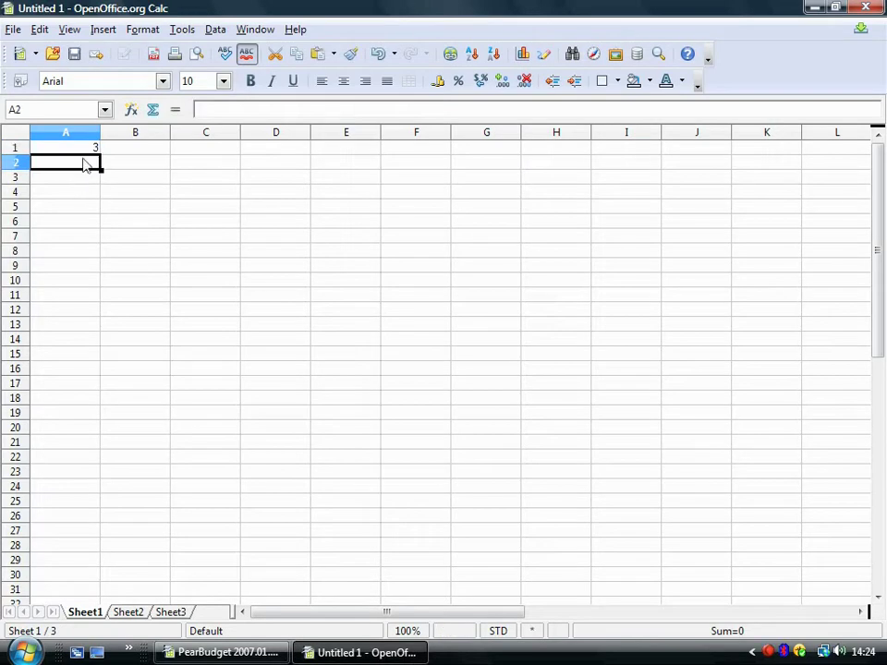
{"action": "left_click", "coordinate": [88, 153]}
{"action": "key", "text": "Down"}
{"action": "type", "text": "5"}
{"action": "key", "text": "Return"}
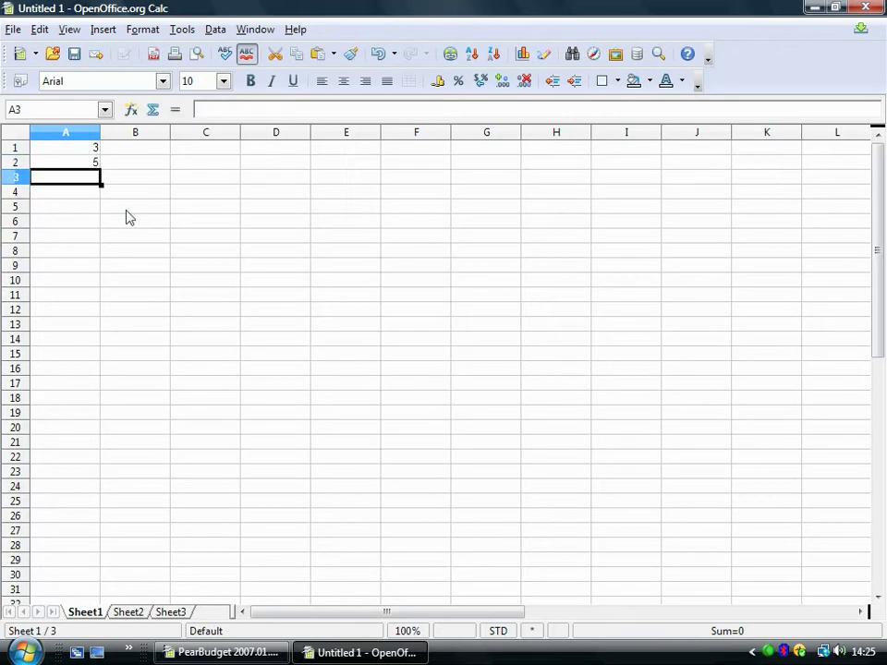
- Replace the value in cell A2 with 4
{"action": "key", "text": "Up"}
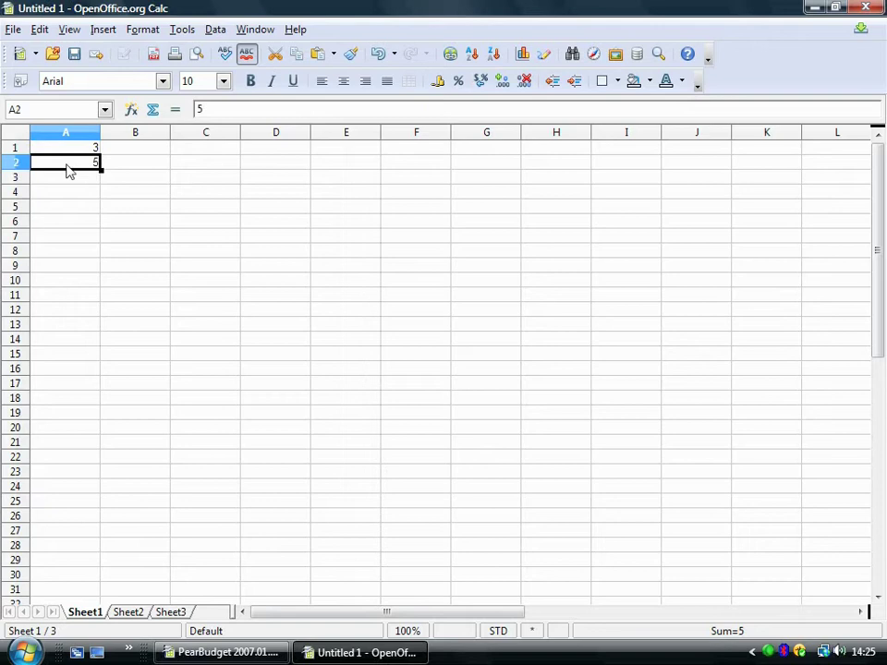
{"action": "type", "text": "4"}
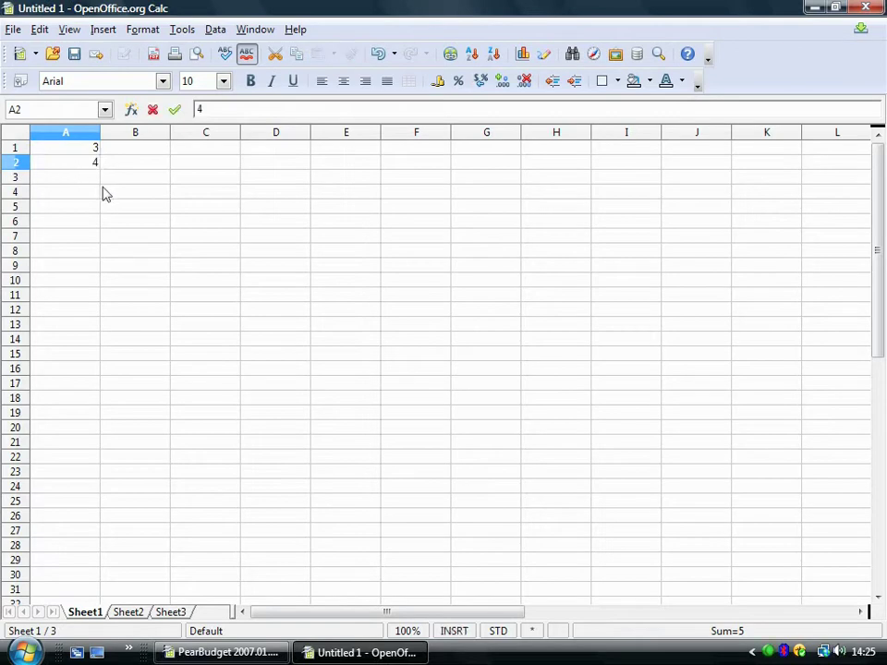
{"action": "key", "text": "Return"}
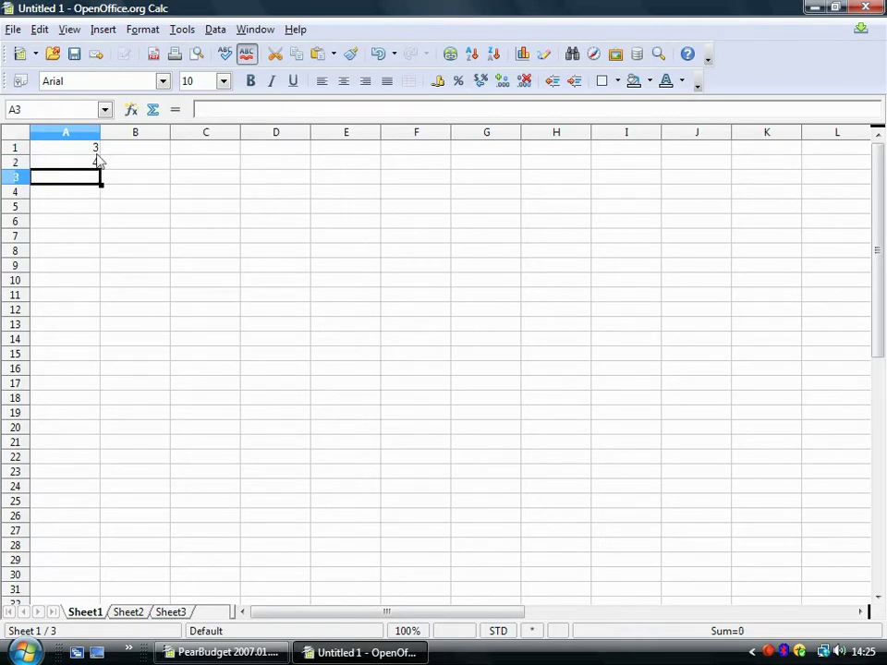
- Replace the number in cell A1 with the heading "Item"
{"action": "left_click", "coordinate": [83, 149]}
{"action": "type", "text": "Item"}
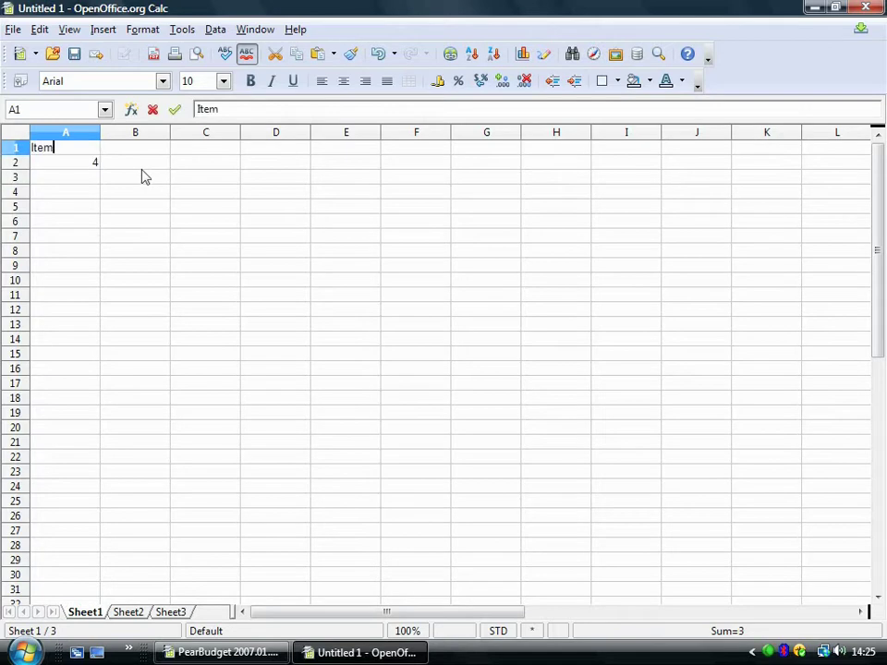
{"action": "key", "text": "Return"}
{"action": "left_click", "coordinate": [119, 194]}
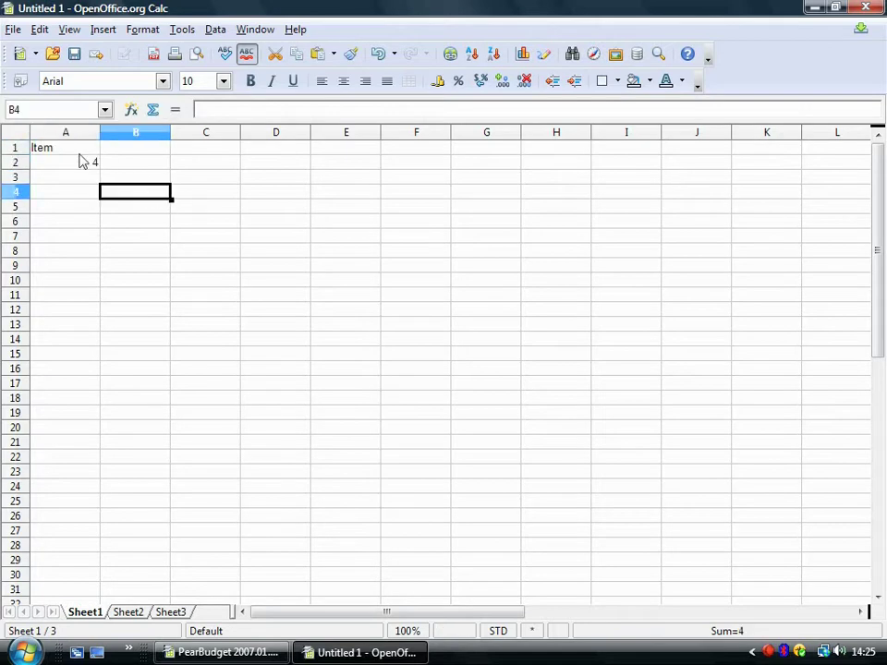
- Edit the existing text of cell A1 so the heading reads "Items"
{"action": "left_click", "coordinate": [74, 163]}
{"action": "left_click", "coordinate": [74, 150]}
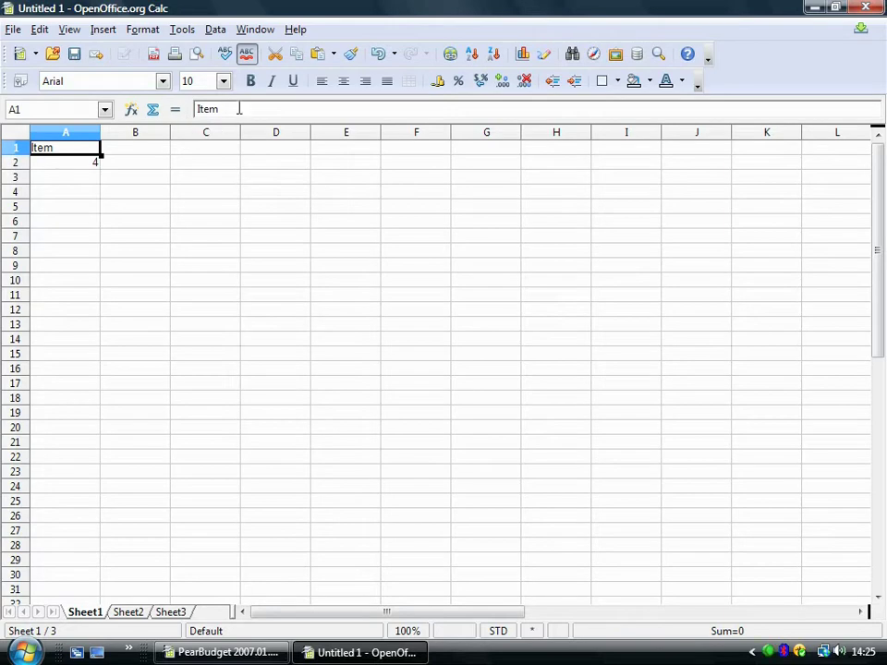
{"action": "left_click", "coordinate": [240, 109]}
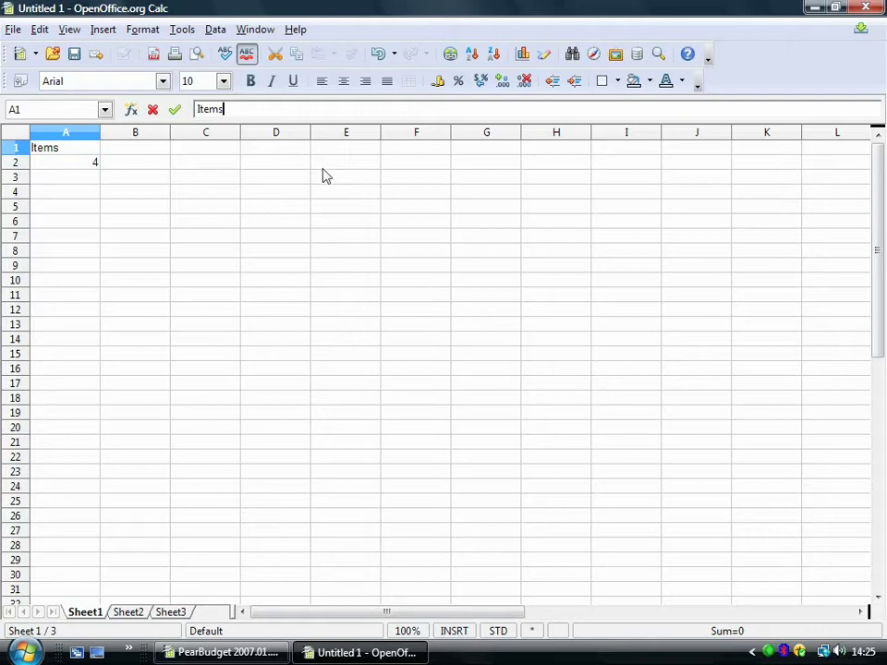
{"action": "key", "text": "Return"}
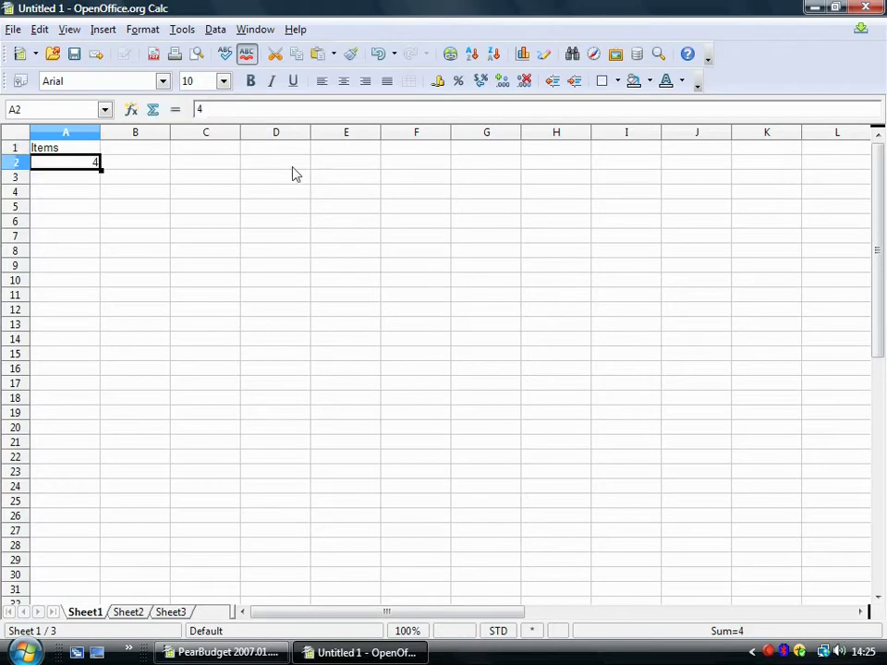
- Edit the heading in cell A1 back to "Item" by removing its last letter
{"action": "left_click", "coordinate": [197, 192]}
{"action": "left_click", "coordinate": [86, 154]}
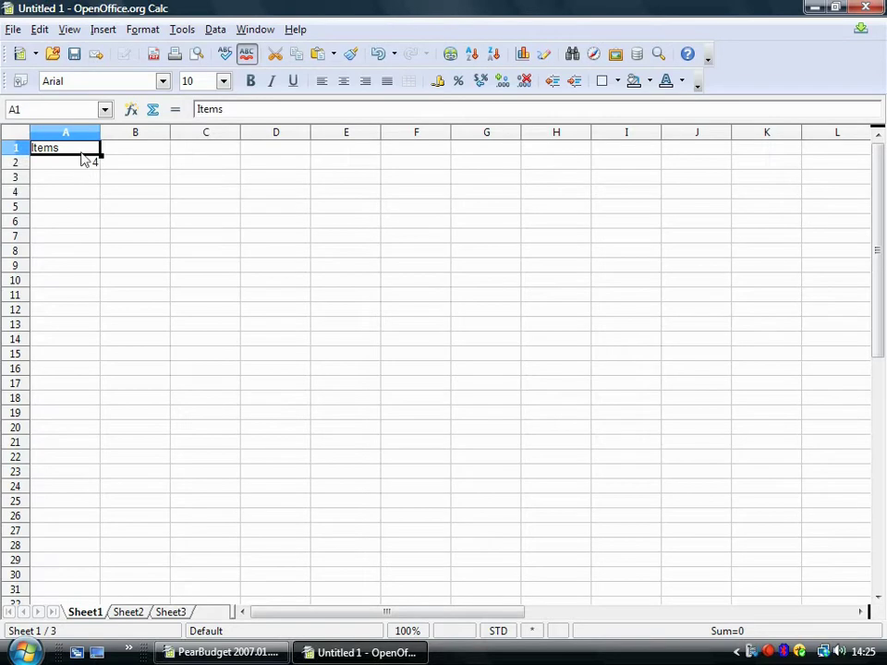
{"action": "left_click", "coordinate": [263, 110]}
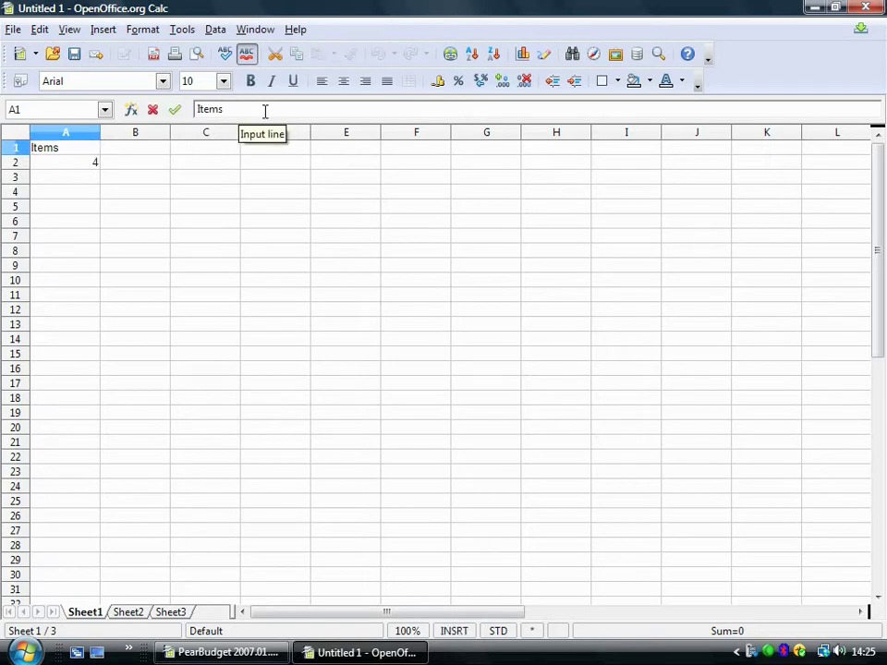
{"action": "key", "text": "BackSpace"}
{"action": "key", "text": "Return"}
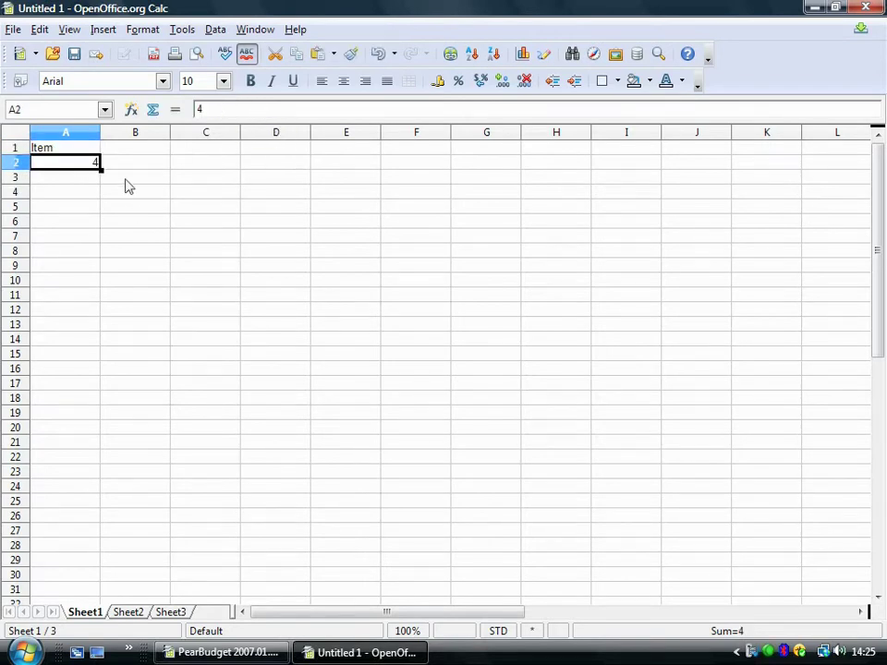
- Enter the headings "Budget" in B1, "Actual" in C1 and "Overspend" in D1
{"action": "left_click", "coordinate": [137, 153]}
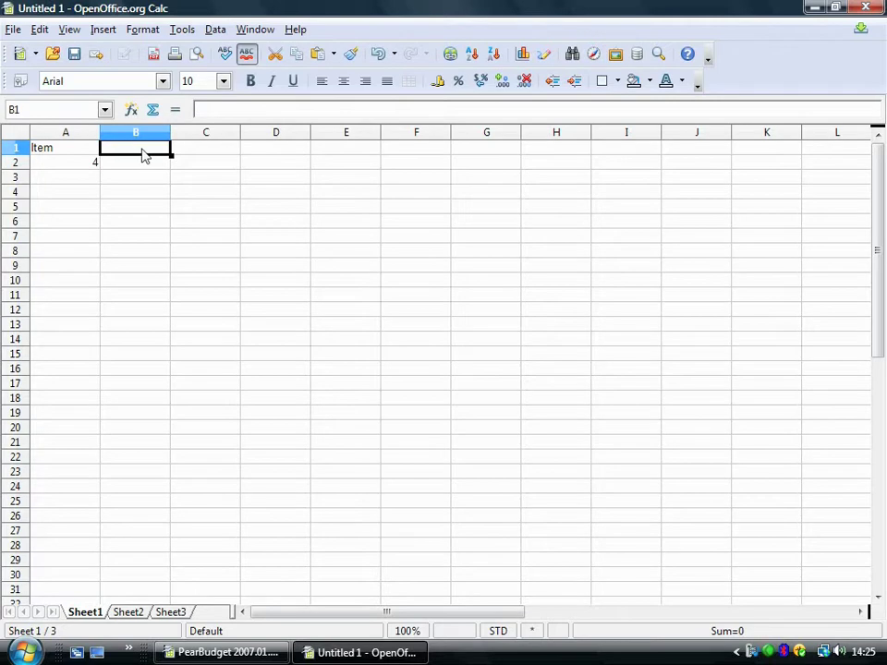
{"action": "type", "text": "Budget"}
{"action": "key", "text": "Tab"}
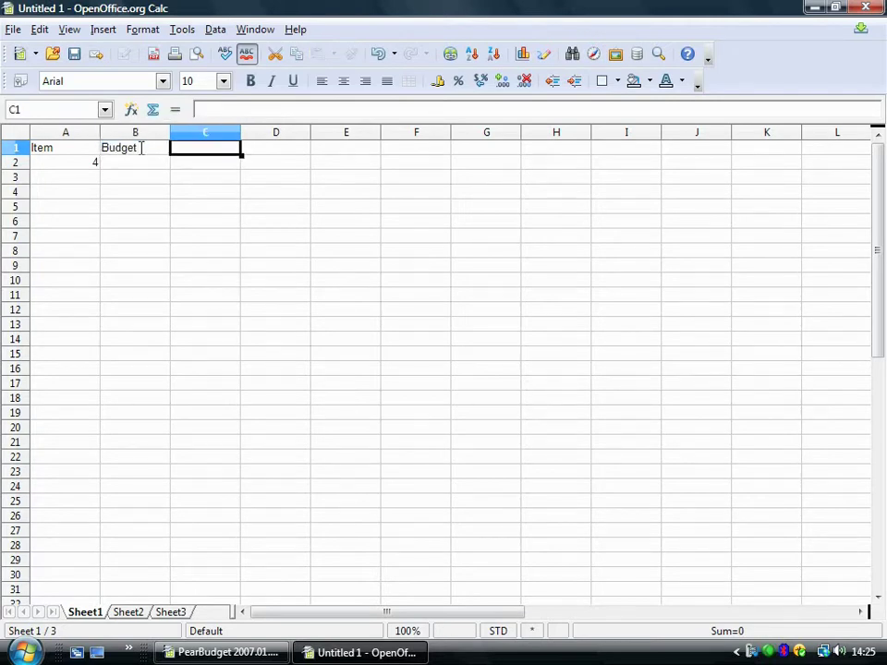
{"action": "type", "text": "Actual"}
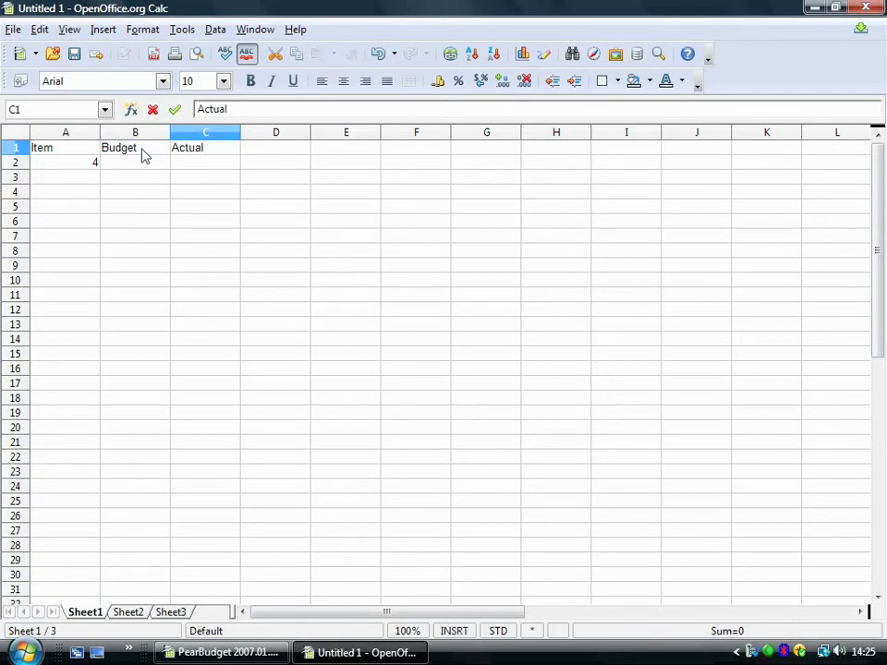
{"action": "key", "text": "Tab"}
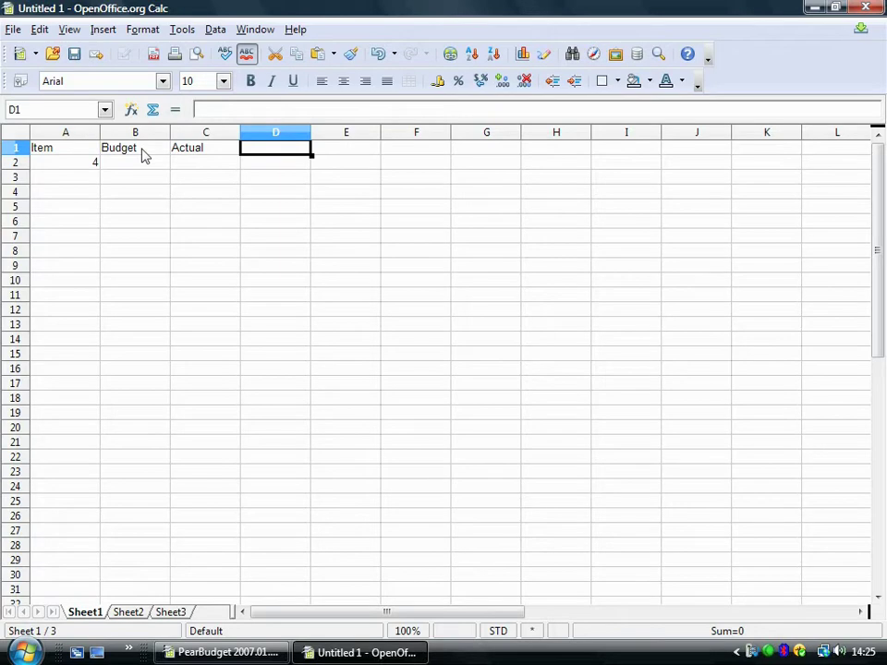
{"action": "type", "text": "Overspe"}
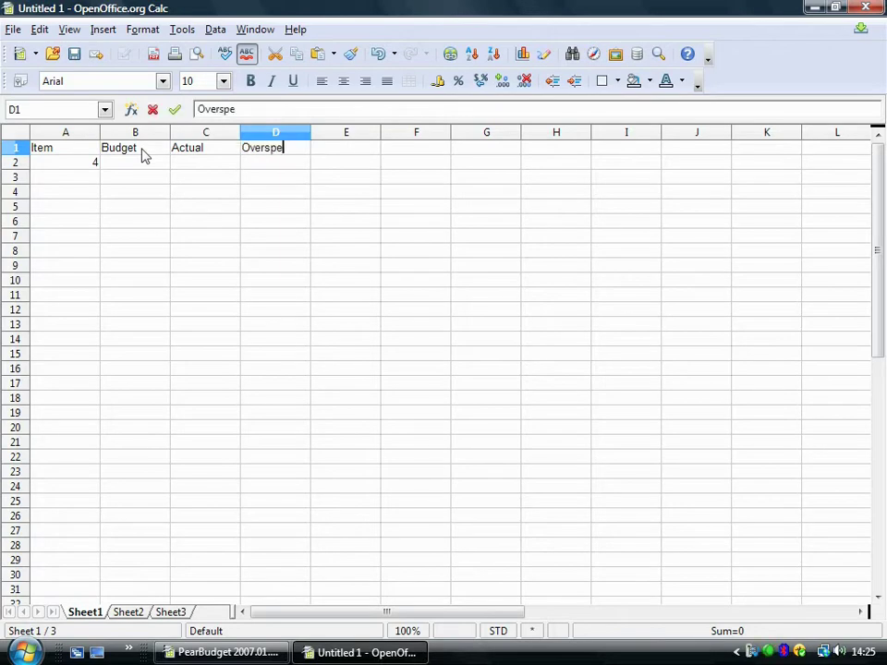
{"action": "type", "text": "dd"}
{"action": "left_click", "coordinate": [143, 159]}
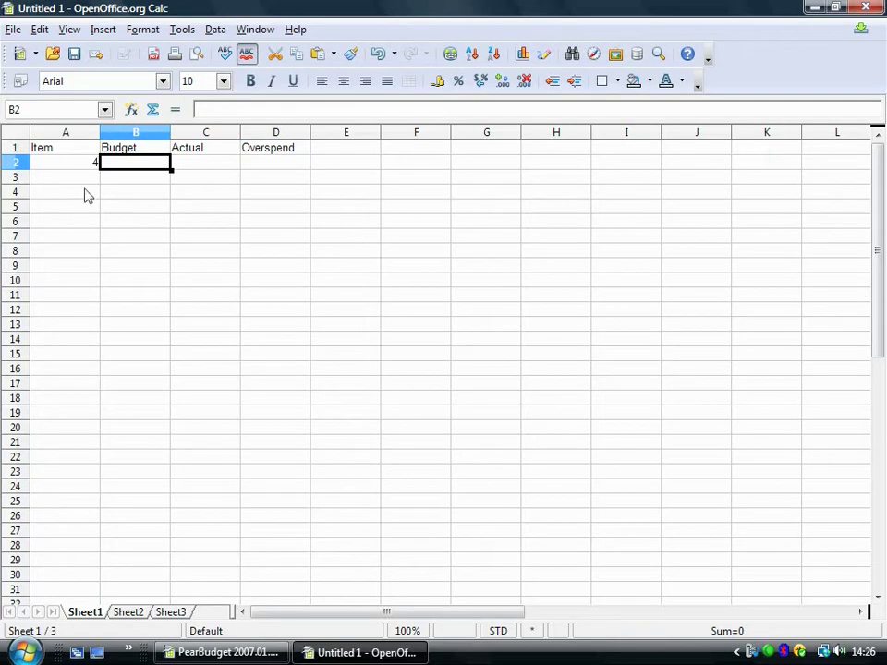
{"action": "left_click", "coordinate": [148, 203]}
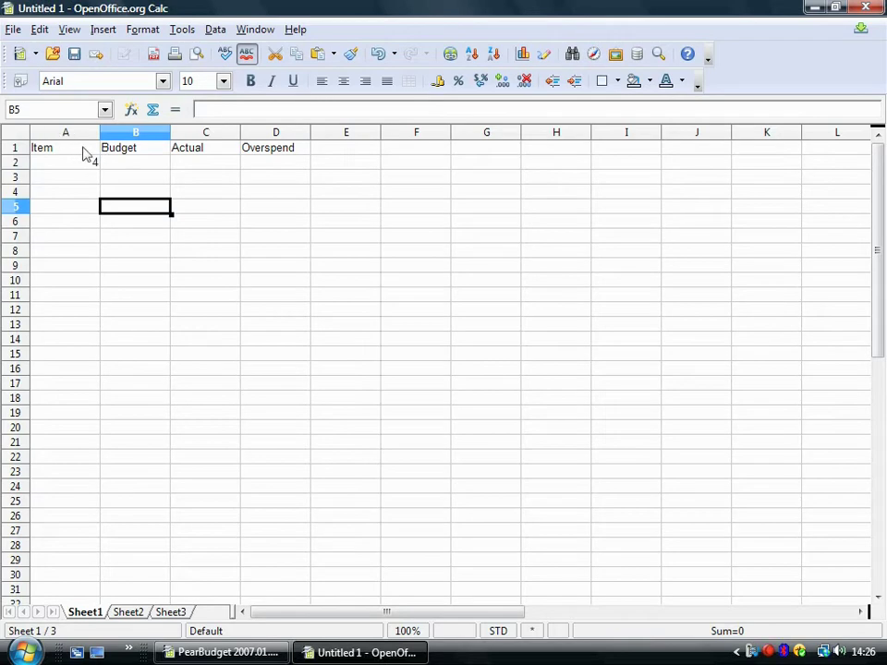
- Give the heading cells A1:D1 a pale lavender background colour
{"action": "left_click_drag", "start_coordinate": [83, 151], "coordinate": [259, 149]}
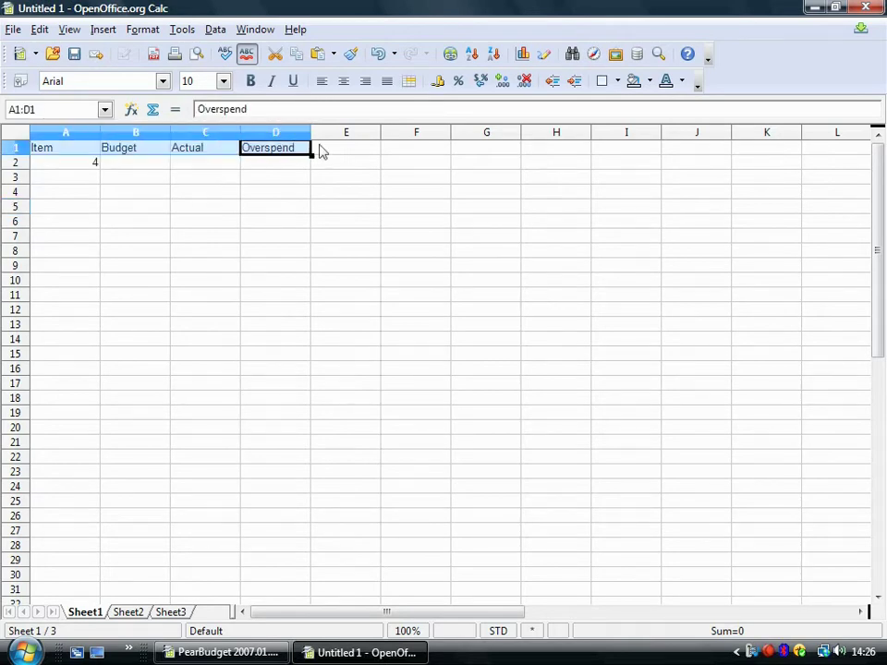
{"action": "left_click", "coordinate": [648, 82]}
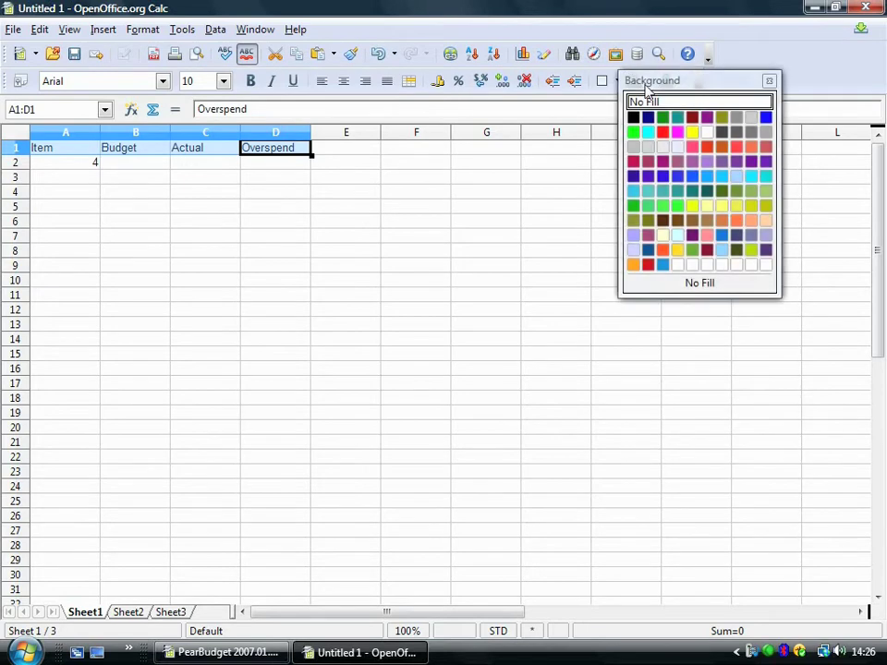
{"action": "left_click", "coordinate": [634, 254]}
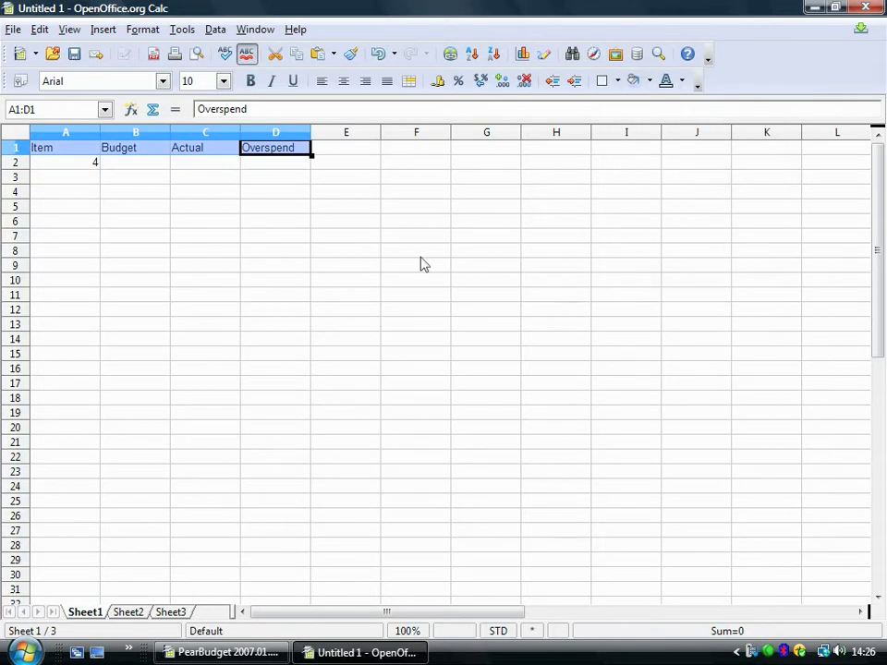
{"action": "left_click", "coordinate": [331, 250]}
{"action": "left_click", "coordinate": [153, 229]}
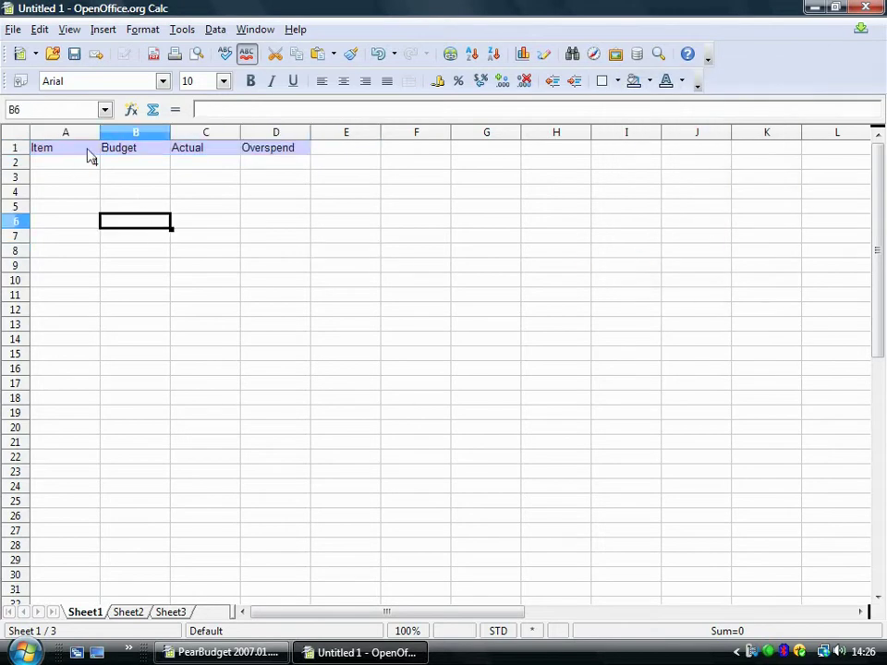
- Enlarge the font of the headings in A1:D1 and widen column D to fit the "Overspend" heading
{"action": "left_click_drag", "start_coordinate": [86, 151], "coordinate": [289, 135]}
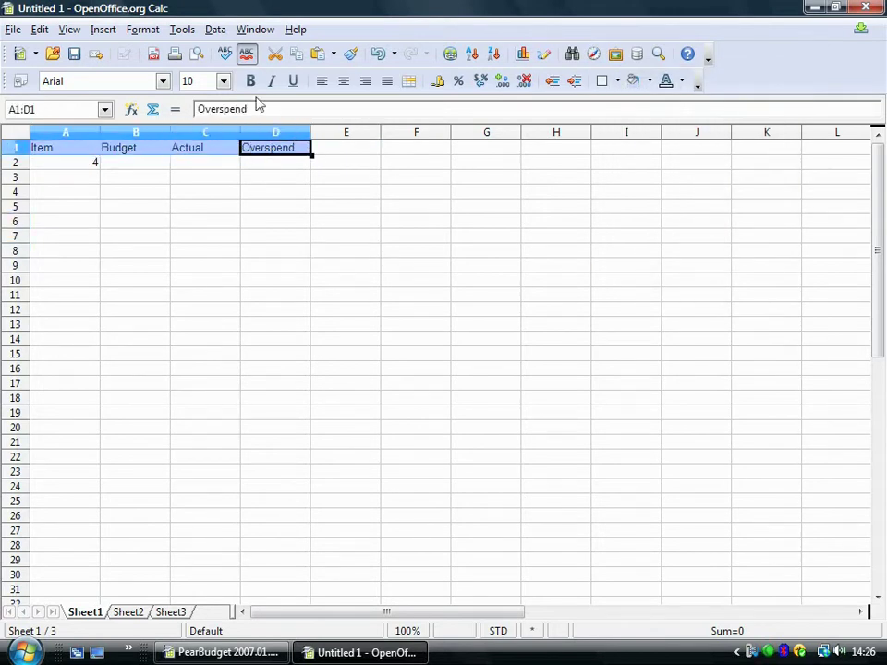
{"action": "left_click", "coordinate": [223, 81]}
{"action": "left_click", "coordinate": [199, 167]}
{"action": "left_click", "coordinate": [205, 240]}
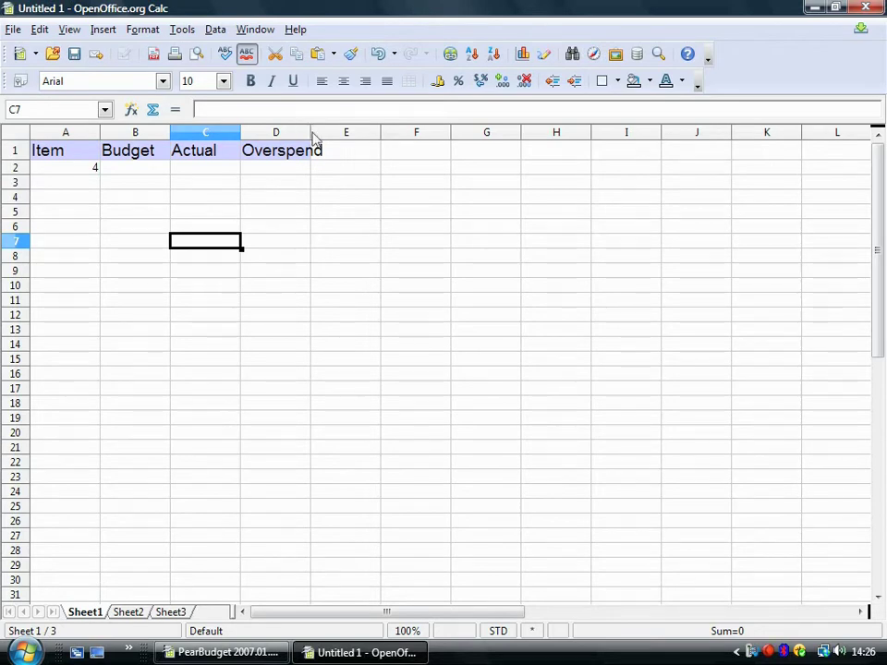
{"action": "left_click_drag", "start_coordinate": [310, 133], "coordinate": [332, 132]}
{"action": "left_click", "coordinate": [264, 212]}
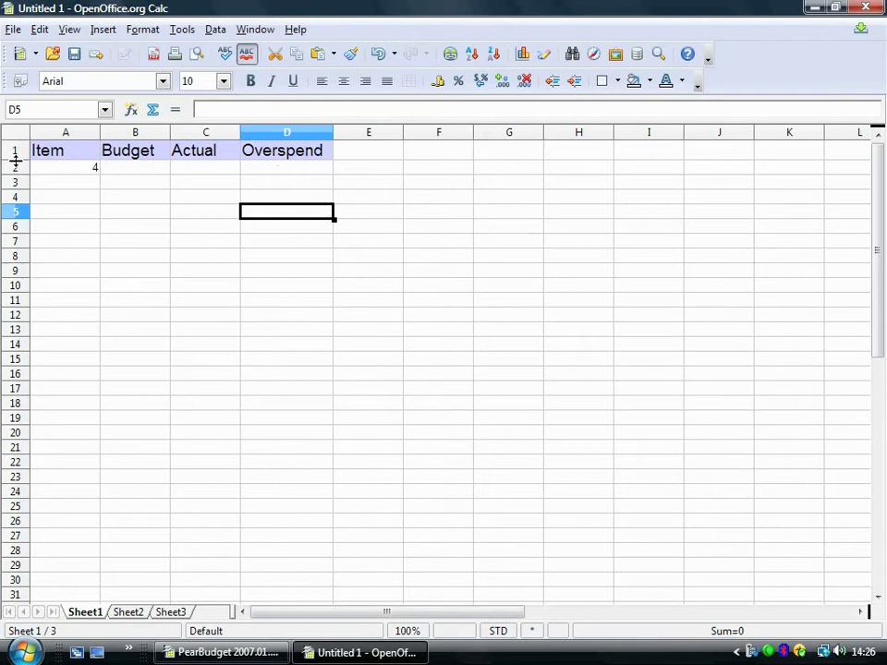
- Make heading row 1 slightly taller and insert an empty column between the Item and Budget columns
{"action": "mouse_move", "coordinate": [14, 158]}
{"action": "left_mouse_down"}
{"action": "mouse_move", "coordinate": [14, 169]}
{"action": "mouse_move", "coordinate": [12, 161]}
{"action": "left_mouse_up"}
{"action": "left_click", "coordinate": [139, 237]}
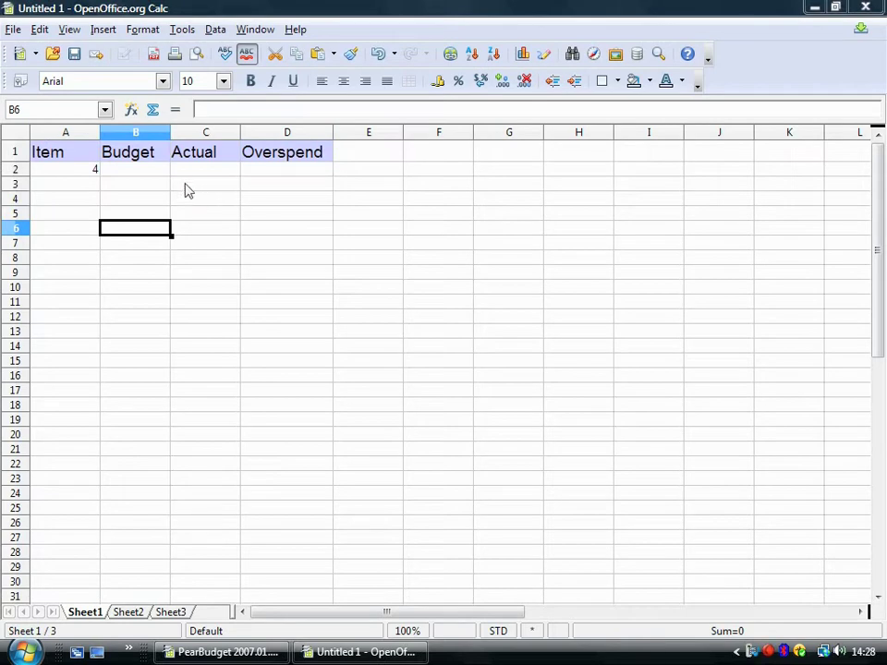
{"action": "right_click", "coordinate": [169, 134]}
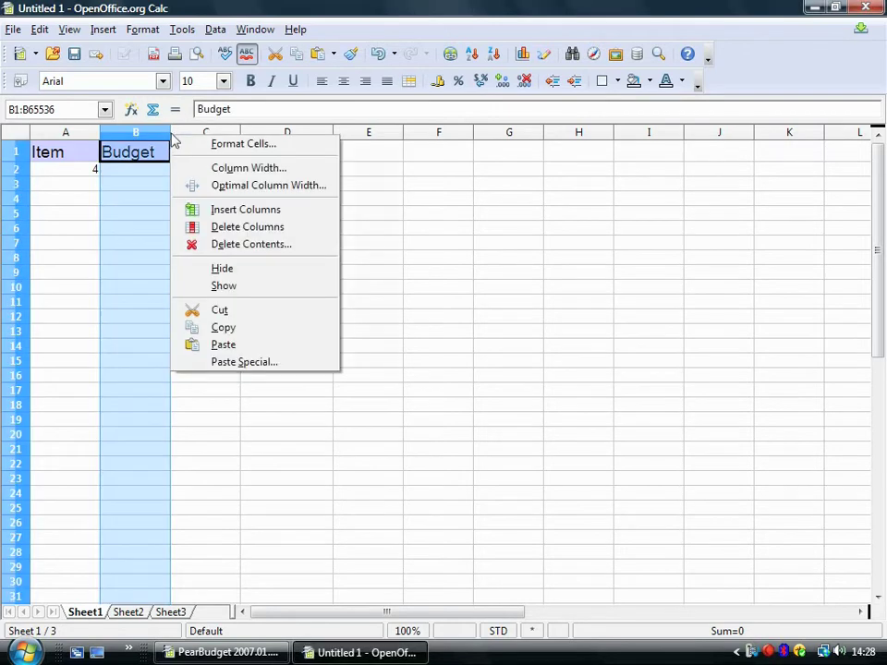
{"action": "left_click", "coordinate": [294, 211]}
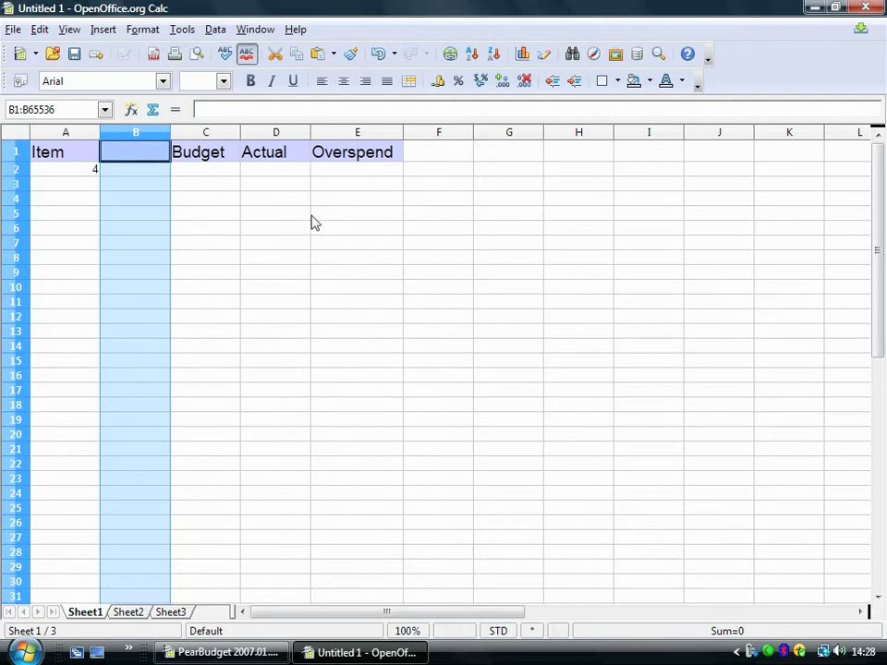
{"action": "left_click", "coordinate": [89, 303]}
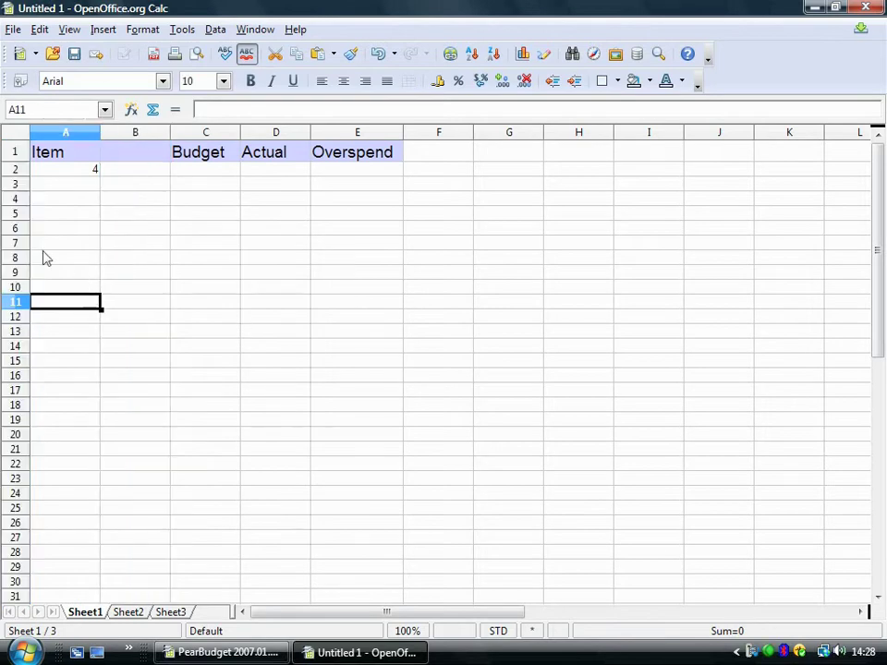
{"action": "right_click", "coordinate": [15, 201]}
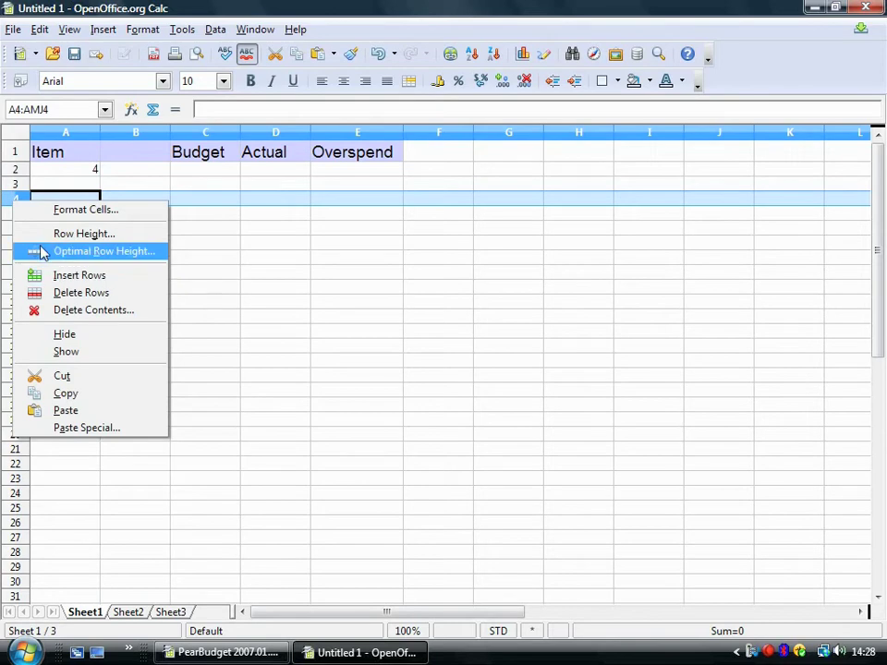
{"action": "key", "text": "Escape"}
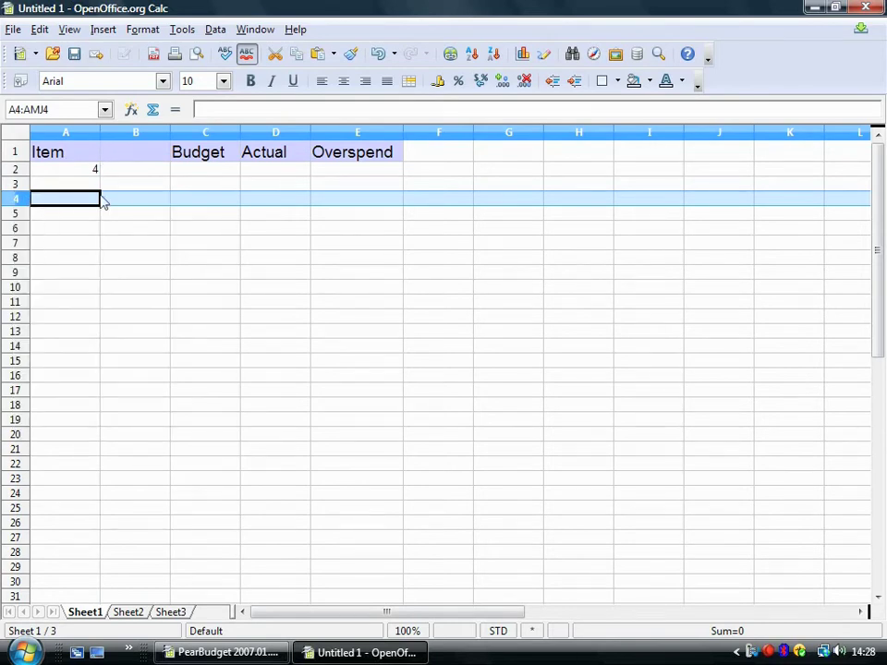
{"action": "left_click", "coordinate": [122, 246]}
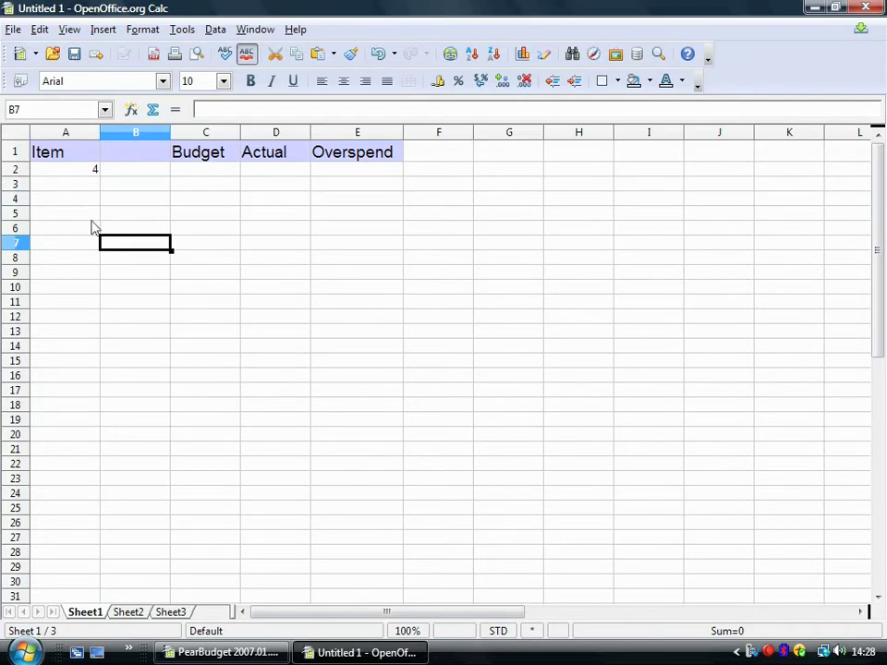
- Auto-fill the number in A2 down through A7 as a series increasing by one
{"action": "left_click", "coordinate": [95, 174]}
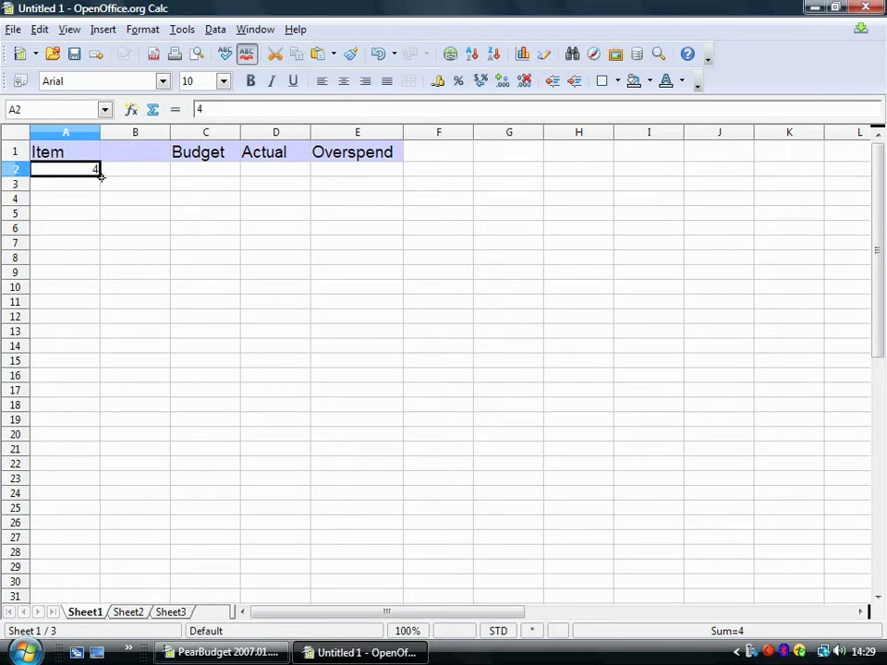
{"action": "left_click_drag", "start_coordinate": [101, 177], "coordinate": [102, 251]}
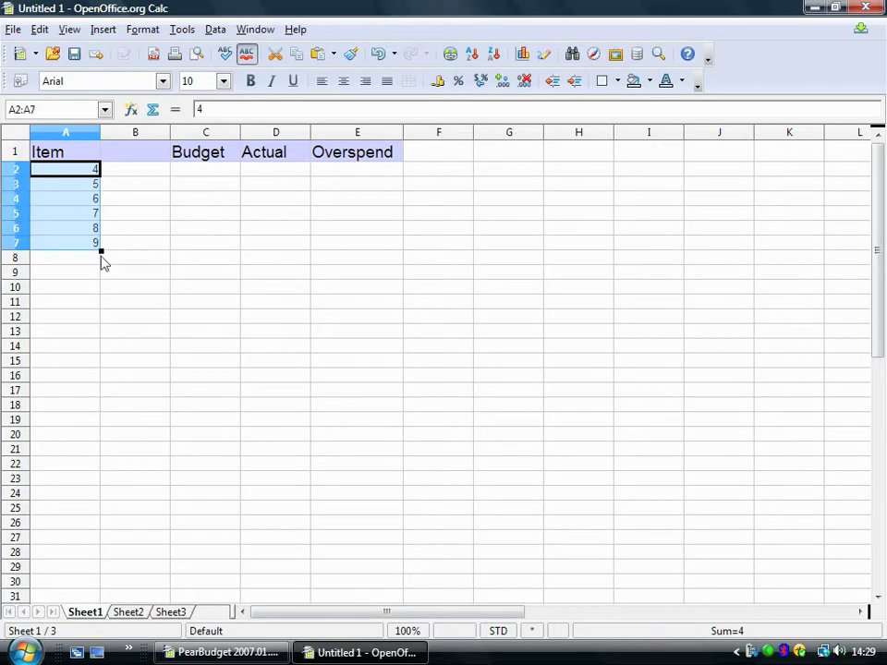
{"action": "left_click", "coordinate": [96, 171]}
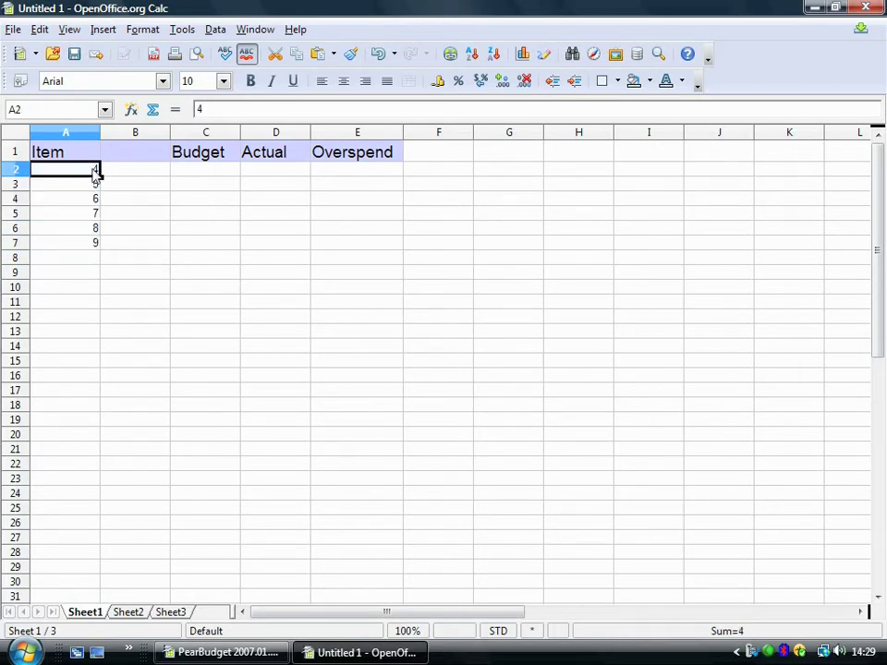
- Enter 2, 4 and 6 in A9:A11 and extend the series down to A17
{"action": "left_click", "coordinate": [85, 273]}
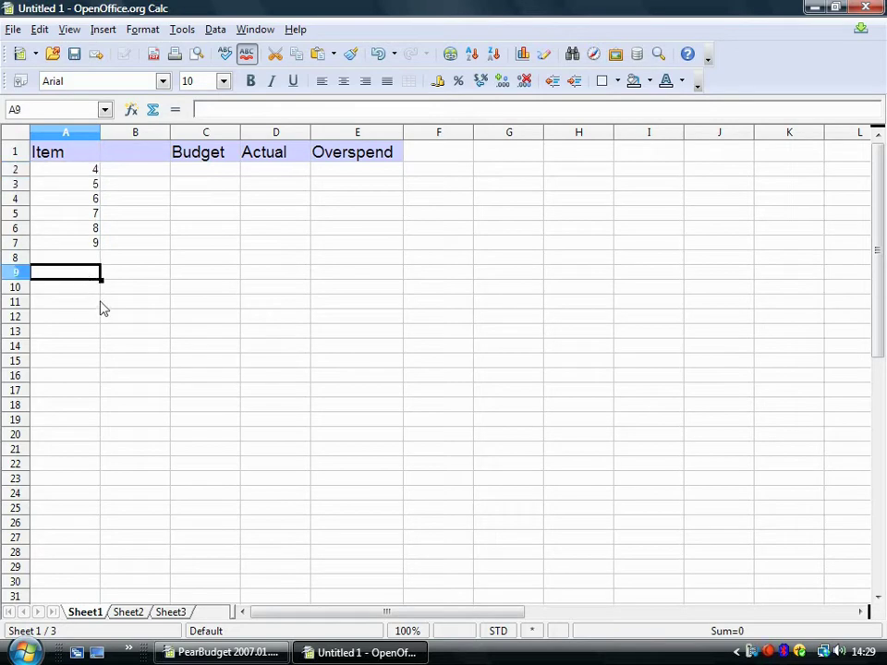
{"action": "type", "text": "2"}
{"action": "key", "text": "Return"}
{"action": "type", "text": "4"}
{"action": "key", "text": "Return"}
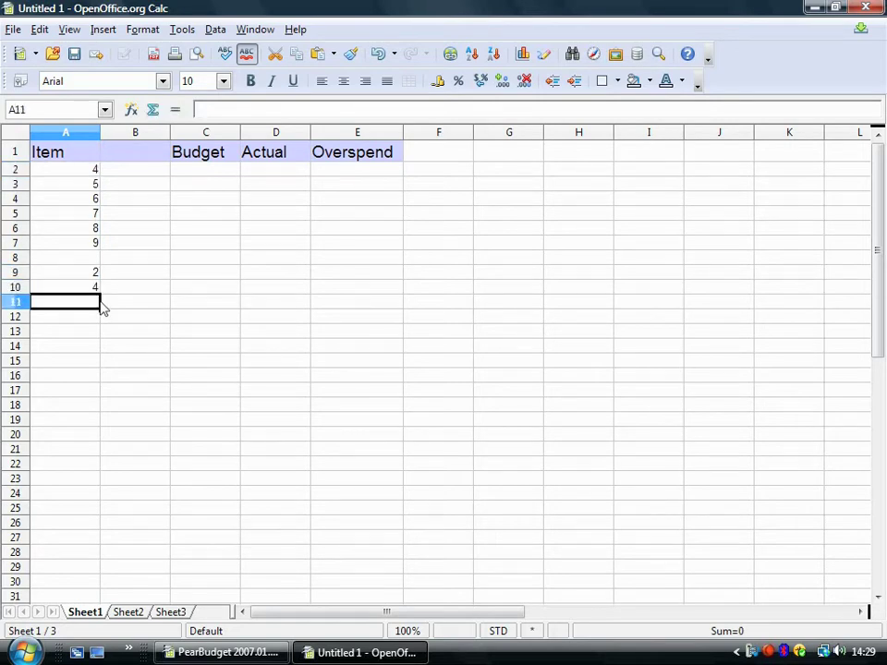
{"action": "type", "text": "6"}
{"action": "key", "text": "Return"}
{"action": "left_click_drag", "start_coordinate": [90, 274], "coordinate": [103, 397]}
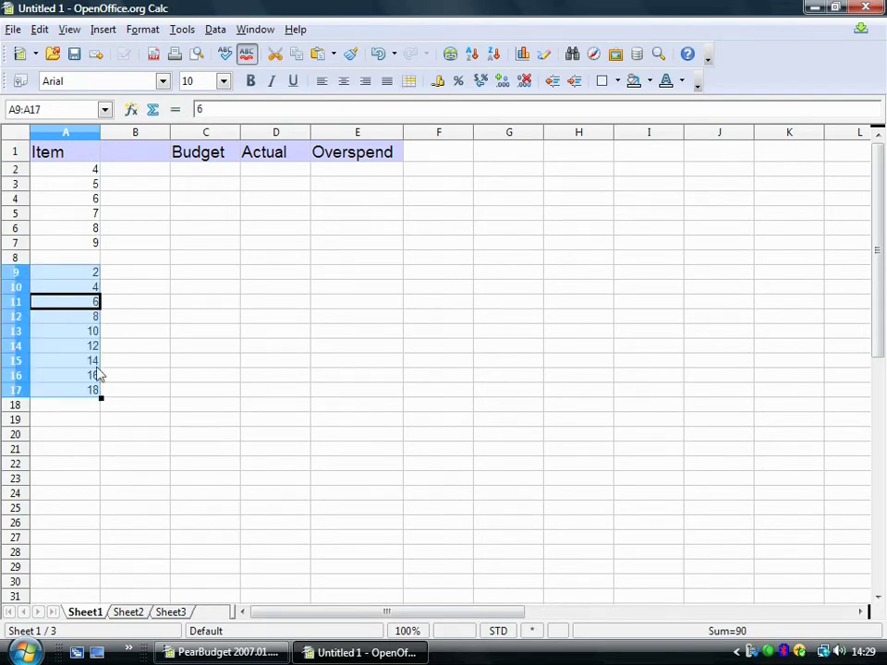
{"action": "left_click", "coordinate": [105, 346]}
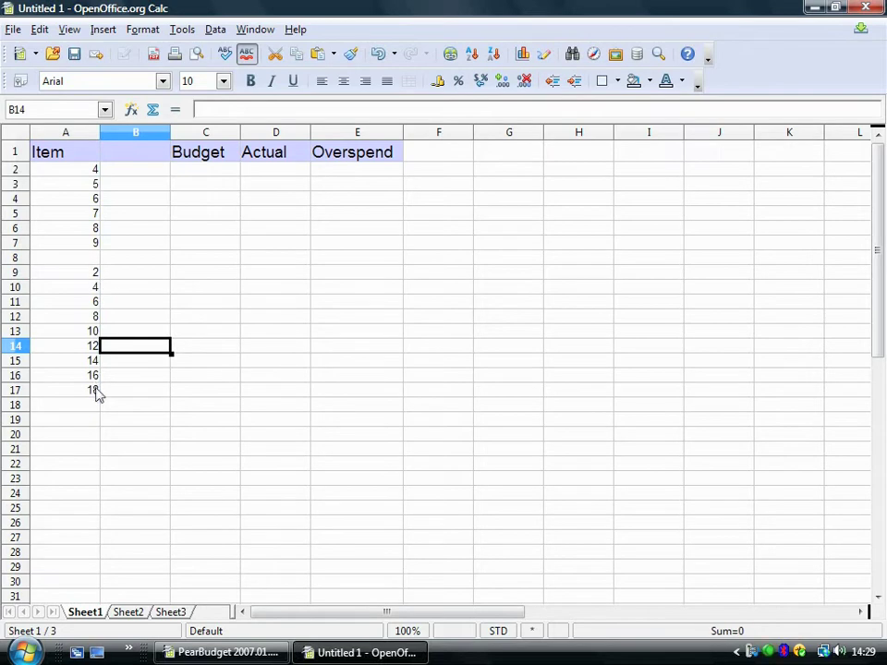
- Enter "mon" in cell B9 and "monday" in cell B10
{"action": "left_click", "coordinate": [143, 273]}
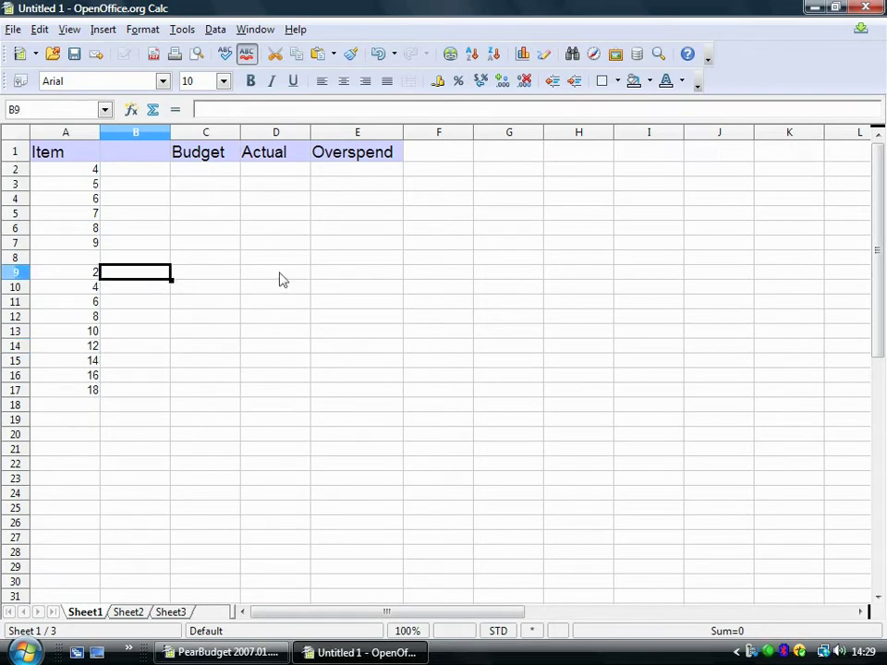
{"action": "type", "text": "mon"}
{"action": "key", "text": "Return"}
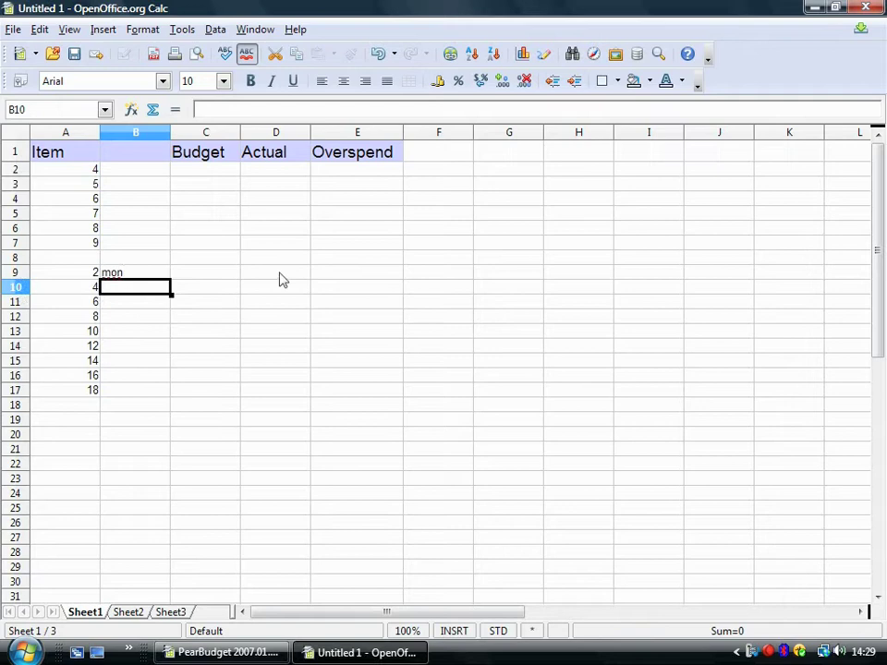
{"action": "key", "text": "Down"}
{"action": "left_click", "coordinate": [142, 289]}
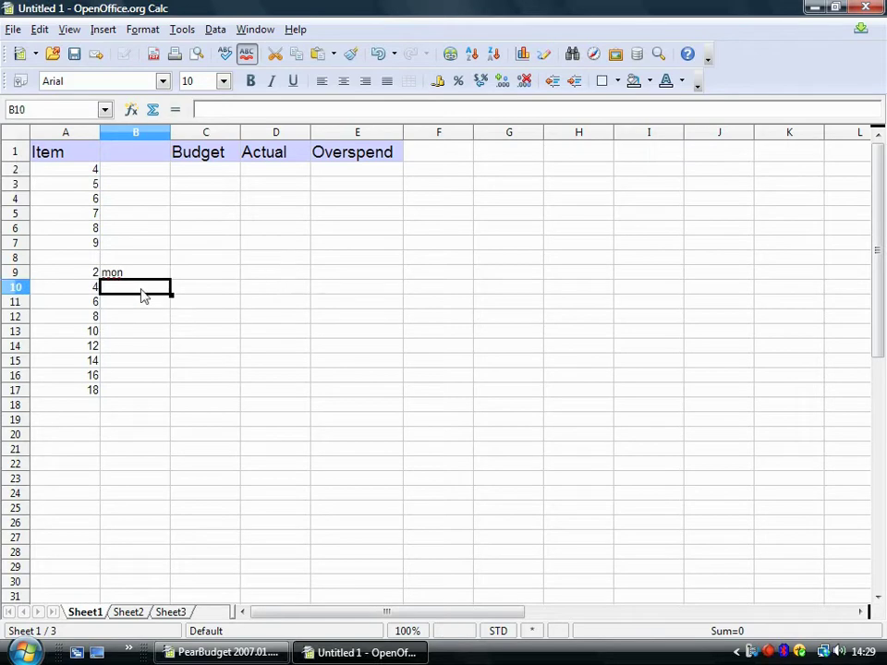
{"action": "type", "text": "monday"}
{"action": "key", "text": "Return"}
- Auto-fill the weekday in B10 down to B17 and across to D10
{"action": "left_click", "coordinate": [164, 293]}
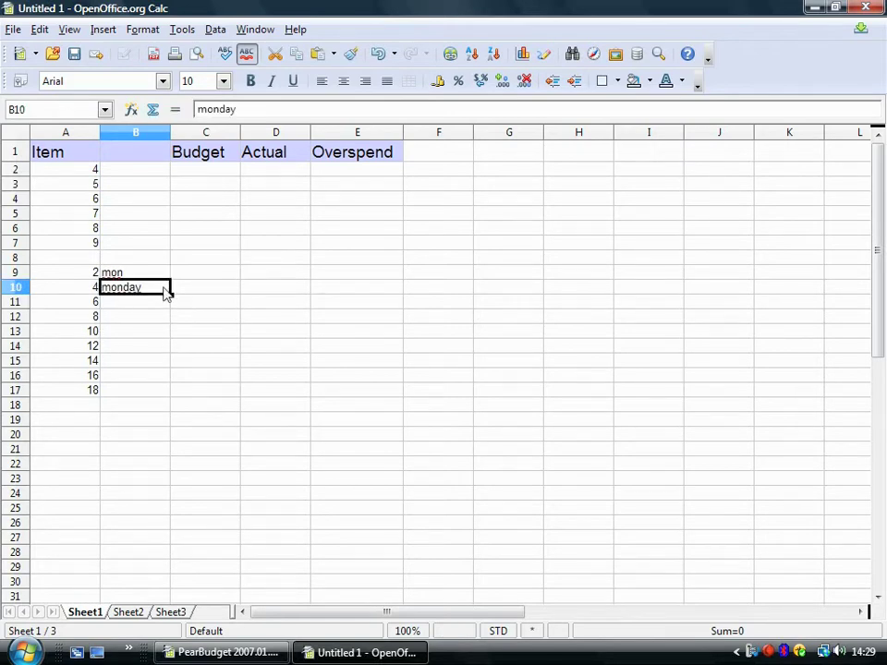
{"action": "left_click_drag", "start_coordinate": [171, 294], "coordinate": [171, 396]}
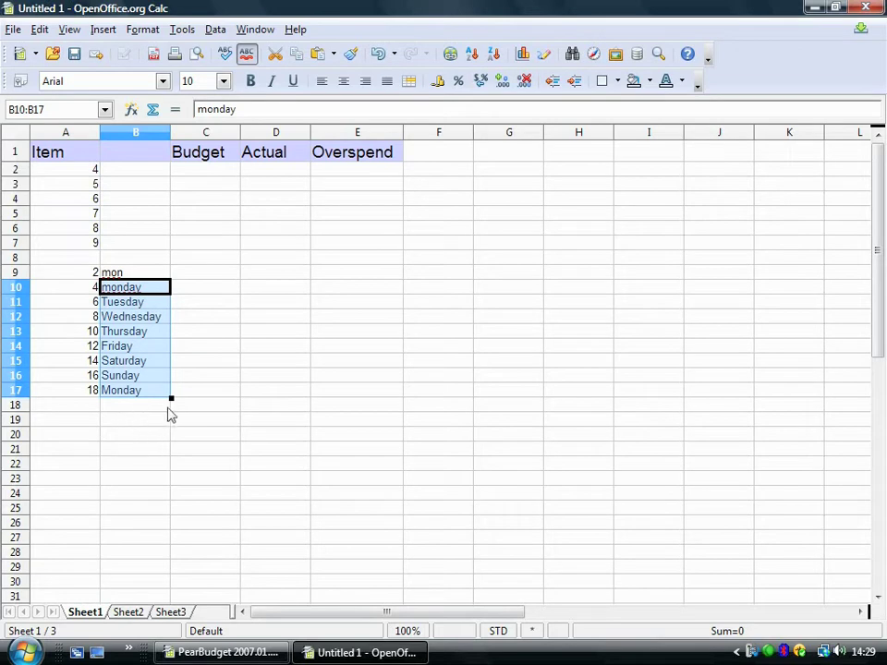
{"action": "left_click", "coordinate": [124, 424]}
{"action": "left_click", "coordinate": [166, 292]}
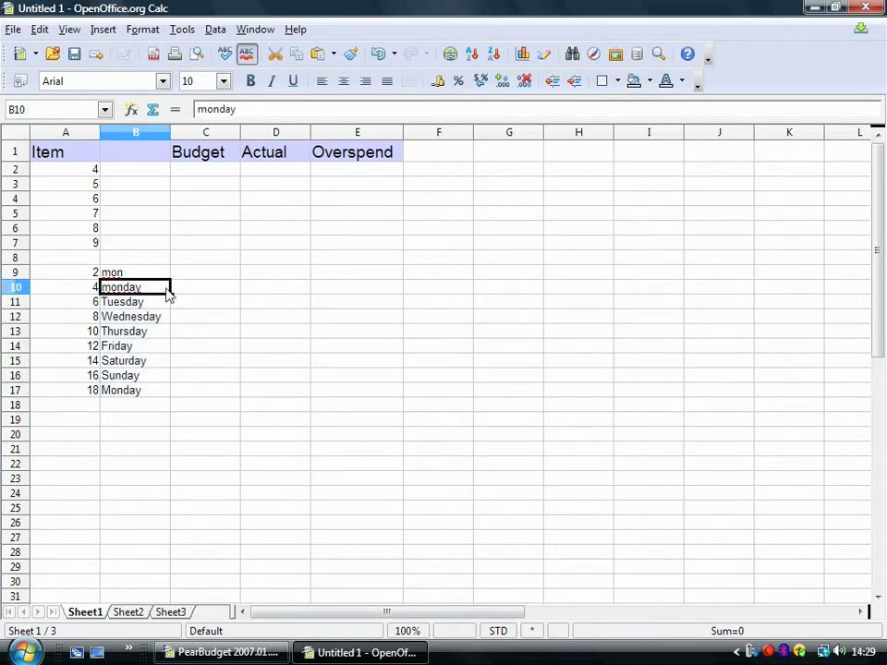
{"action": "left_click_drag", "start_coordinate": [171, 294], "coordinate": [309, 292]}
{"action": "left_click", "coordinate": [322, 403]}
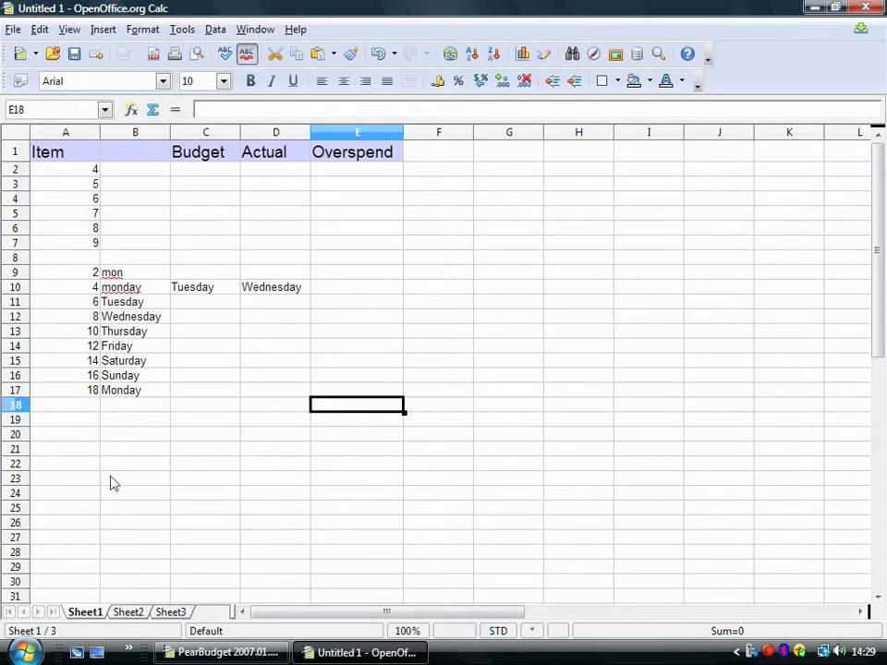
- Enter the formula =SUM(A2:A16) in cell A18, picking the range's first and last cells from column A
{"action": "left_click", "coordinate": [74, 409]}
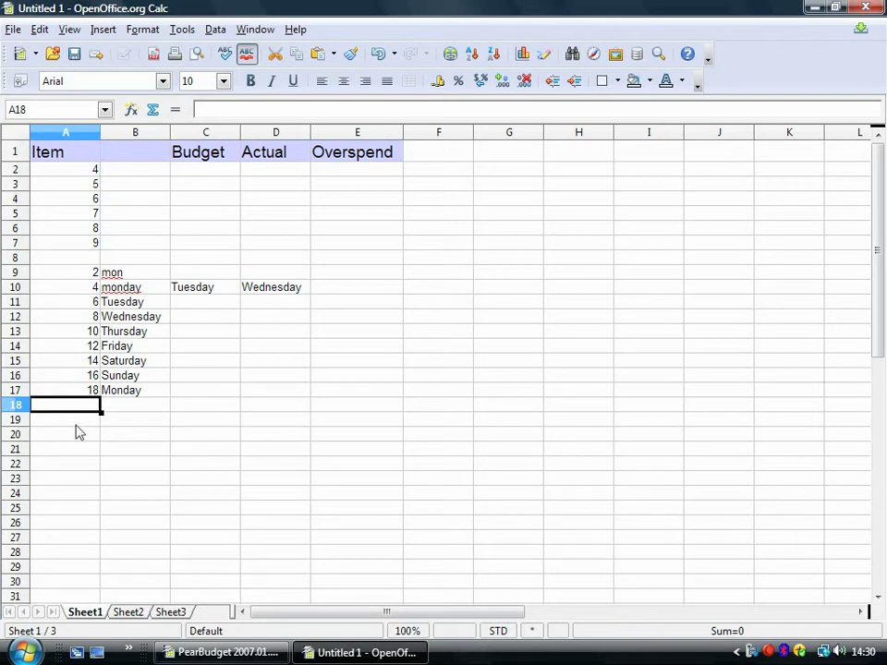
{"action": "type", "text": "="}
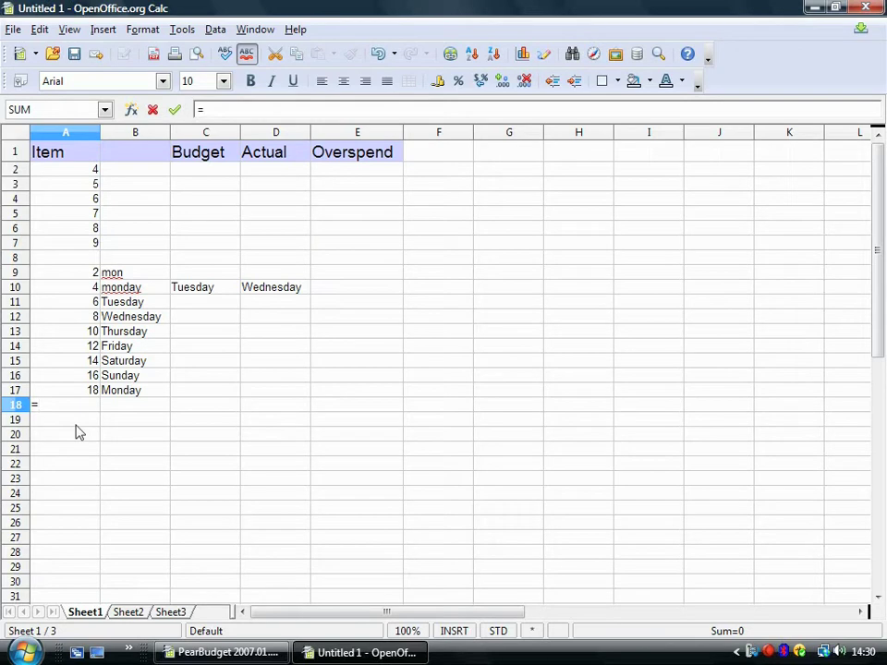
{"action": "type", "text": "sum"}
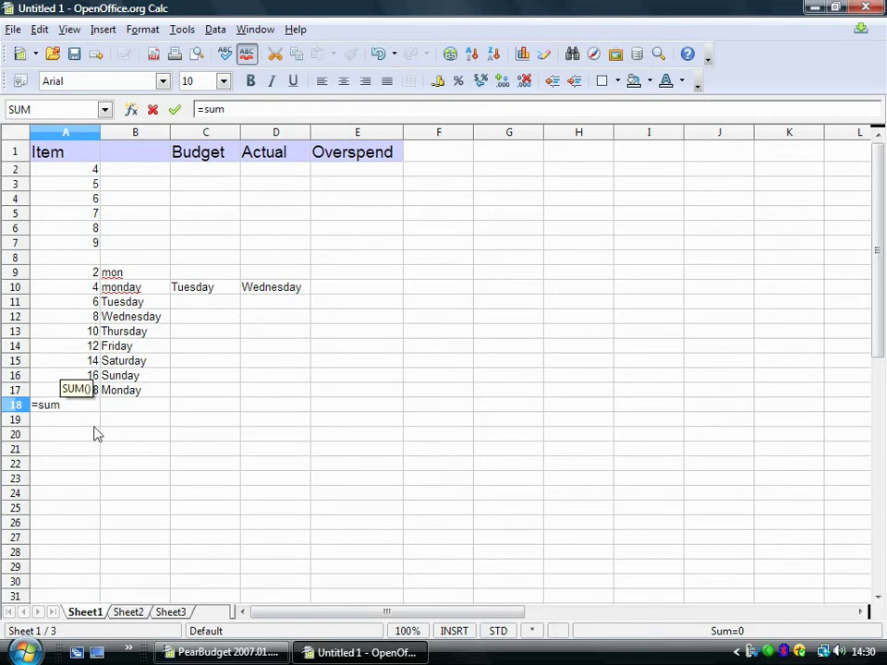
{"action": "type", "text": "("}
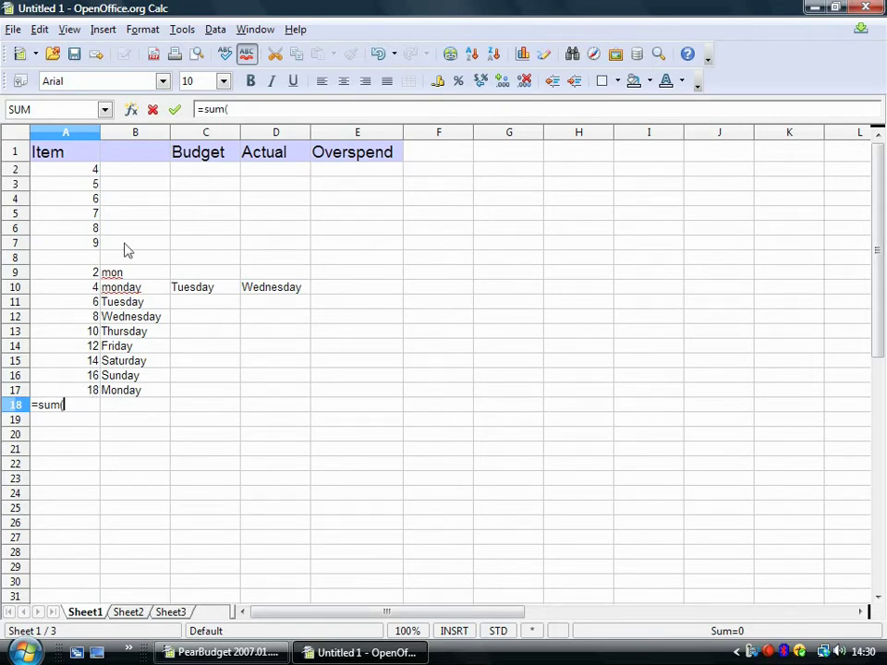
{"action": "left_click", "coordinate": [78, 174]}
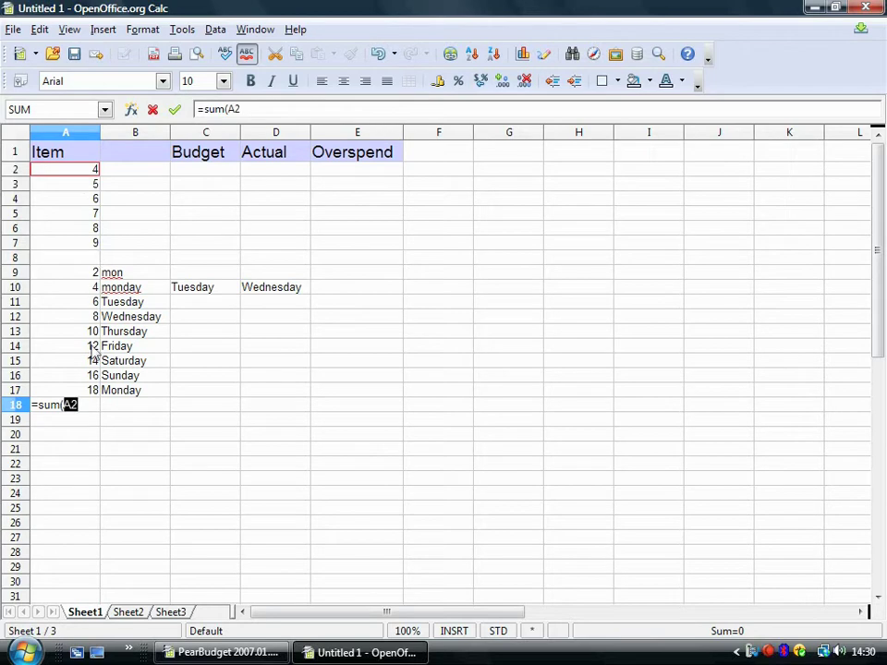
{"action": "left_click", "coordinate": [82, 405]}
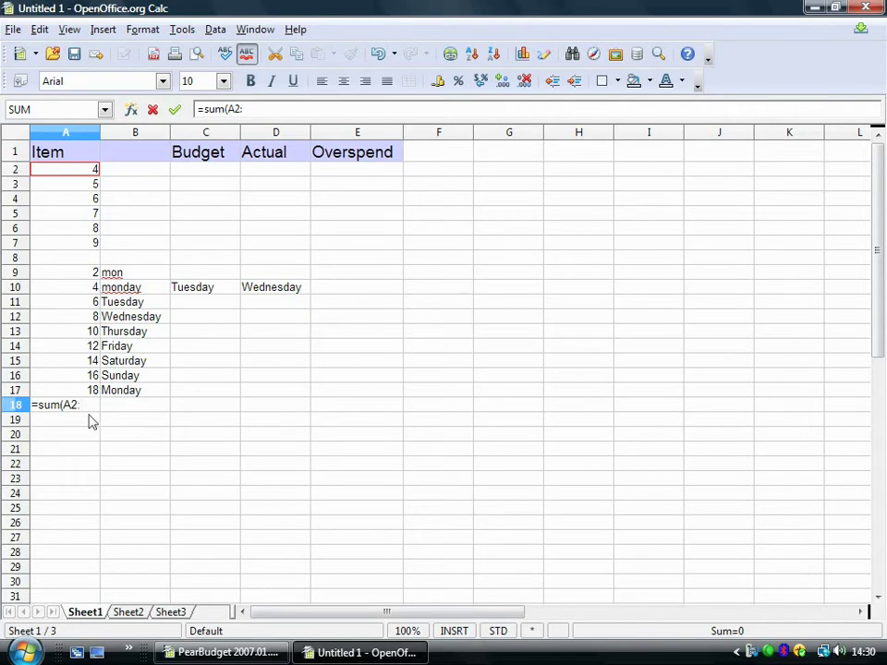
{"action": "type", "text": ":"}
{"action": "key", "text": "BackSpace"}
{"action": "left_click", "coordinate": [79, 391]}
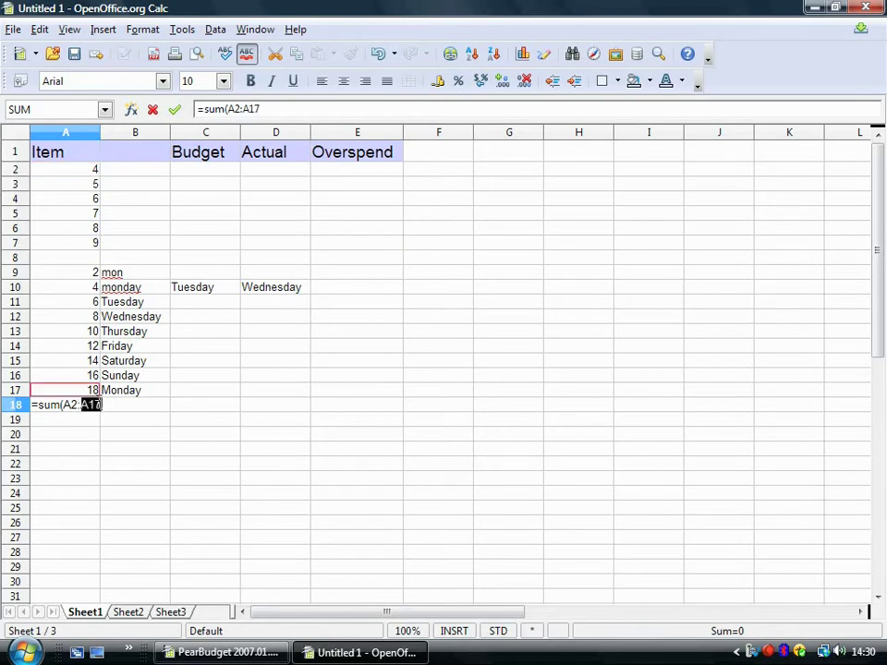
{"action": "left_click", "coordinate": [88, 377]}
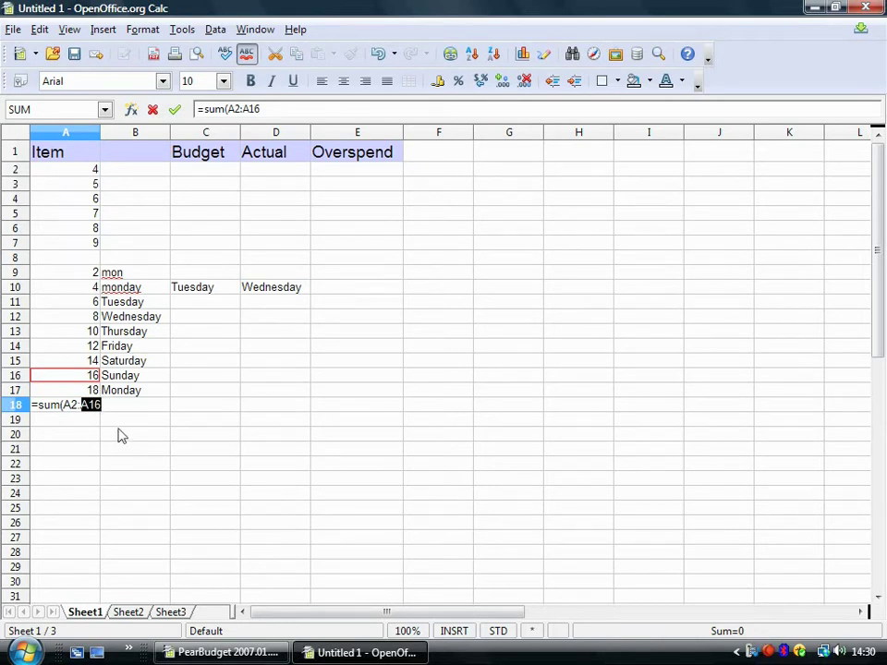
{"action": "type", "text": ")"}
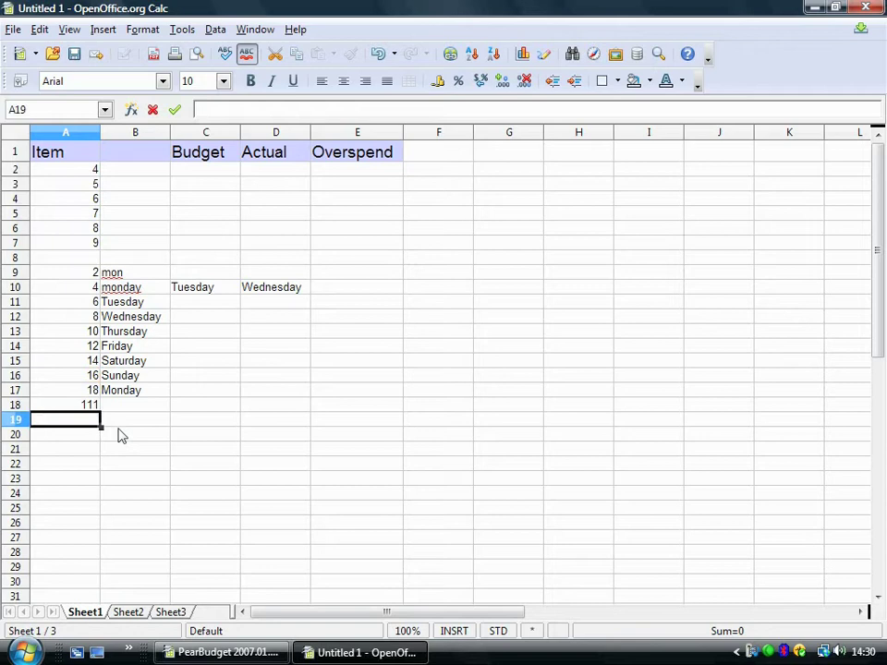
- Extend the range of the SUM formula in A18 to A2:A17
{"action": "left_click", "coordinate": [83, 406]}
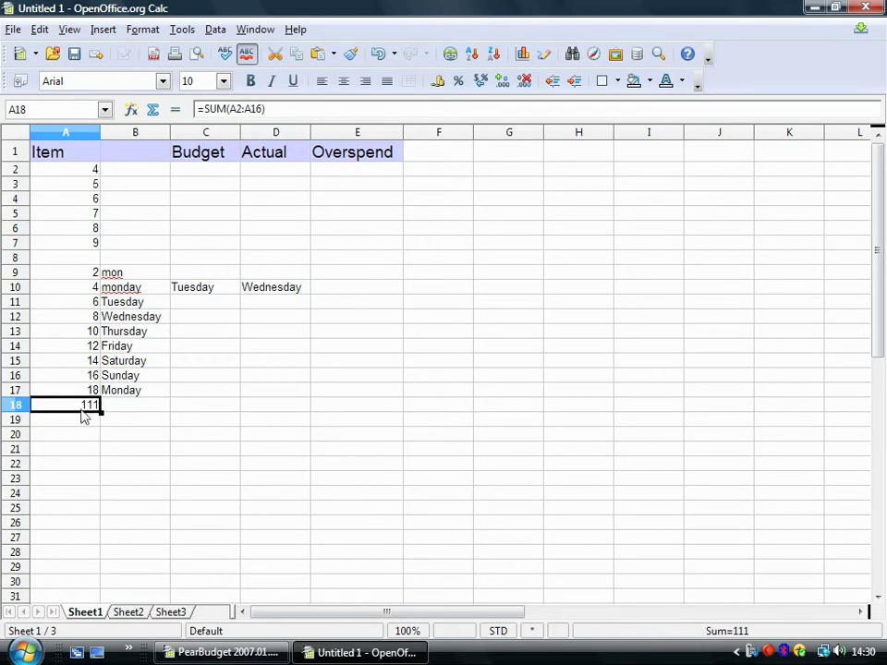
{"action": "left_click", "coordinate": [297, 108]}
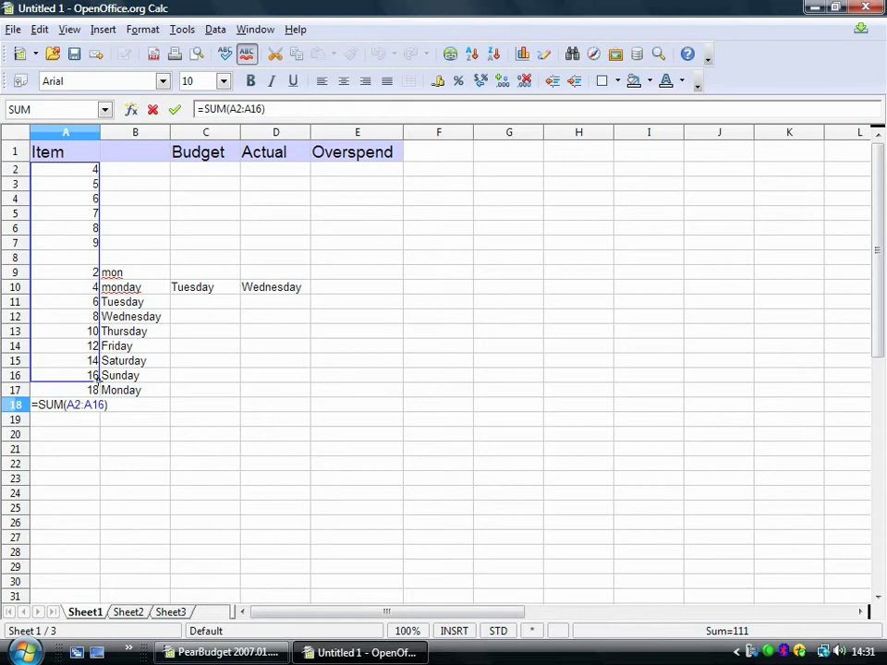
{"action": "left_click_drag", "start_coordinate": [98, 380], "coordinate": [98, 394]}
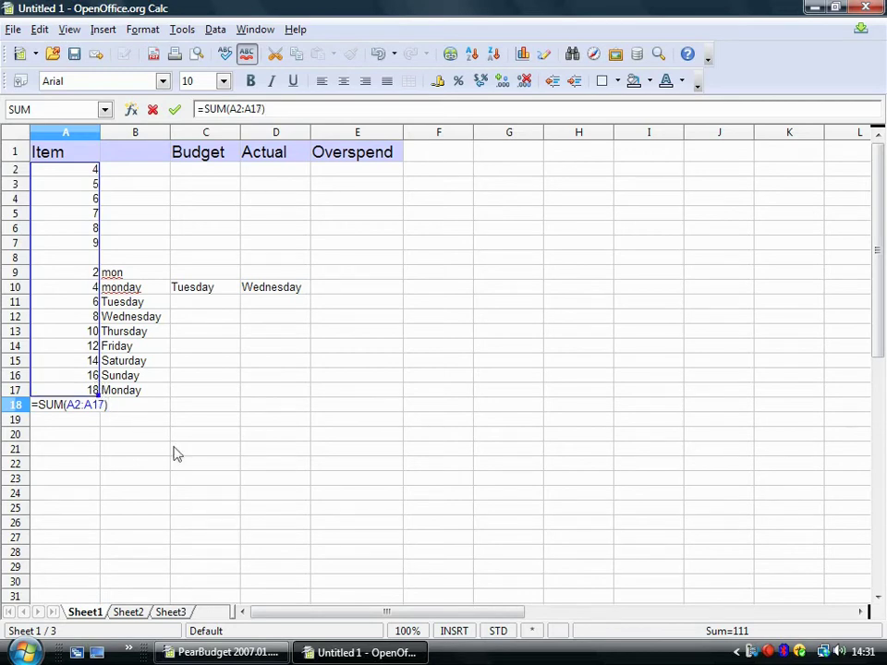
{"action": "key", "text": "Return"}
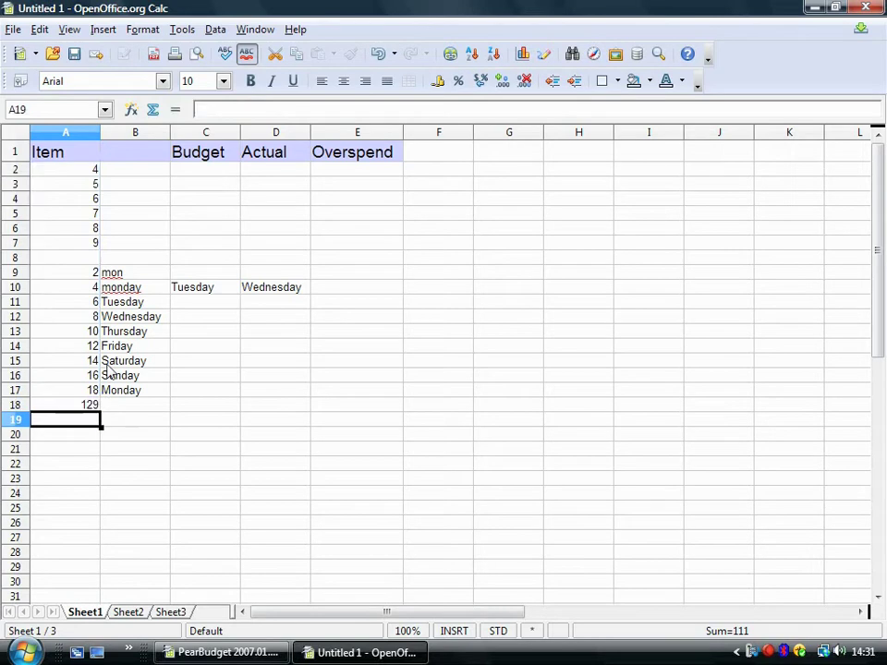
{"action": "left_click", "coordinate": [93, 406]}
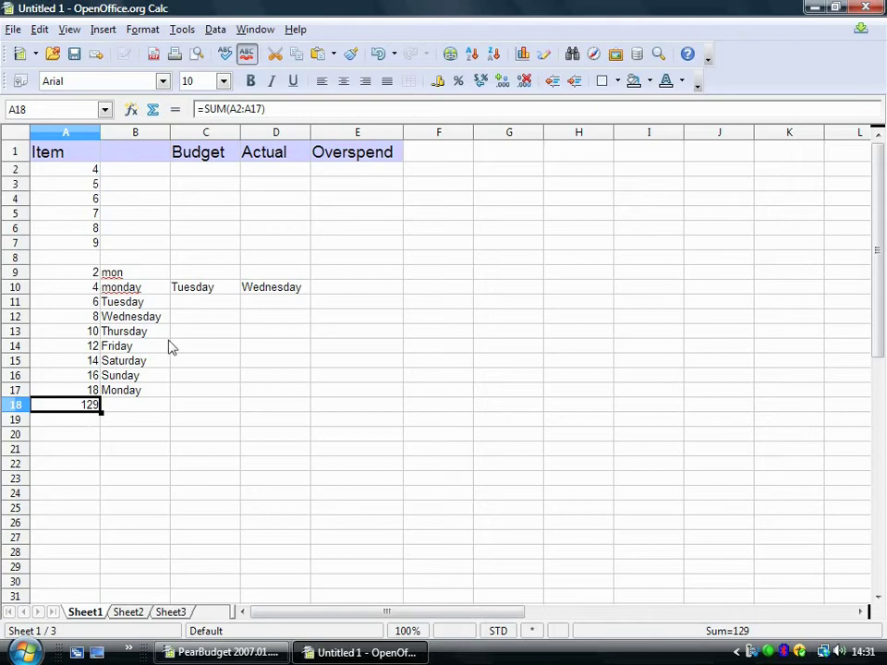
- Enter the formula =A2*A3 in cell A20
{"action": "left_click", "coordinate": [93, 438]}
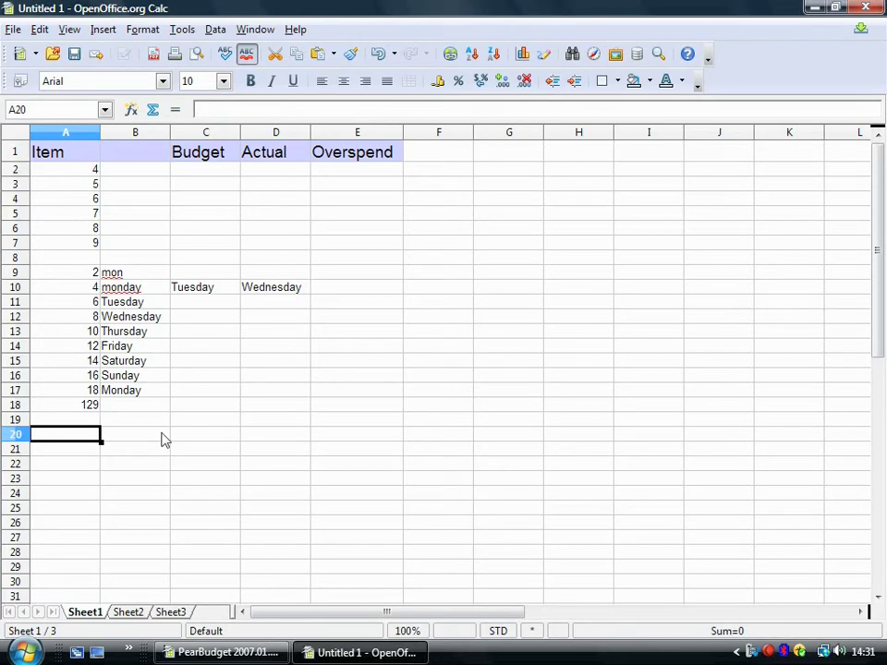
{"action": "left_click", "coordinate": [76, 407]}
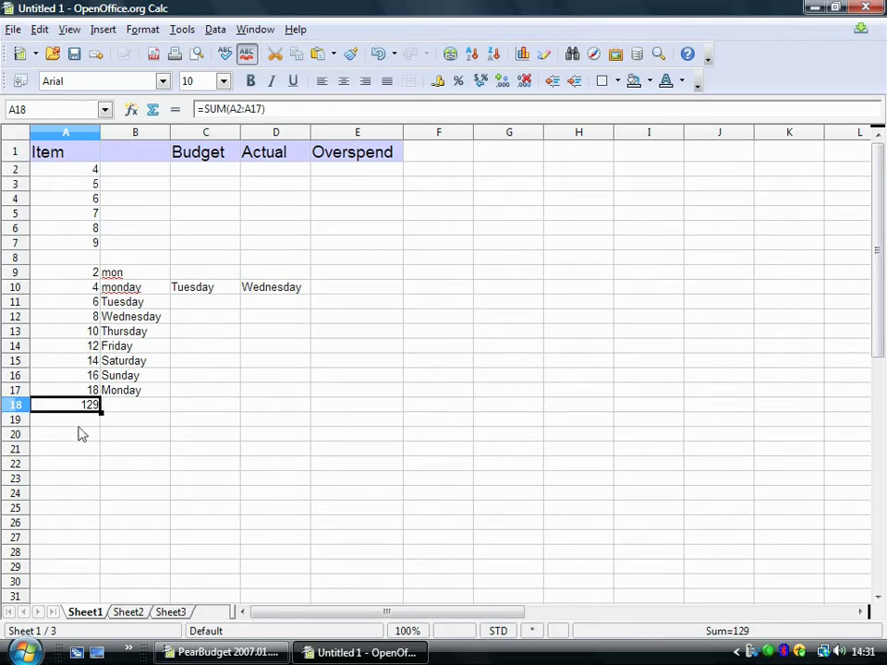
{"action": "key", "text": "Down"}
{"action": "key", "text": "Down"}
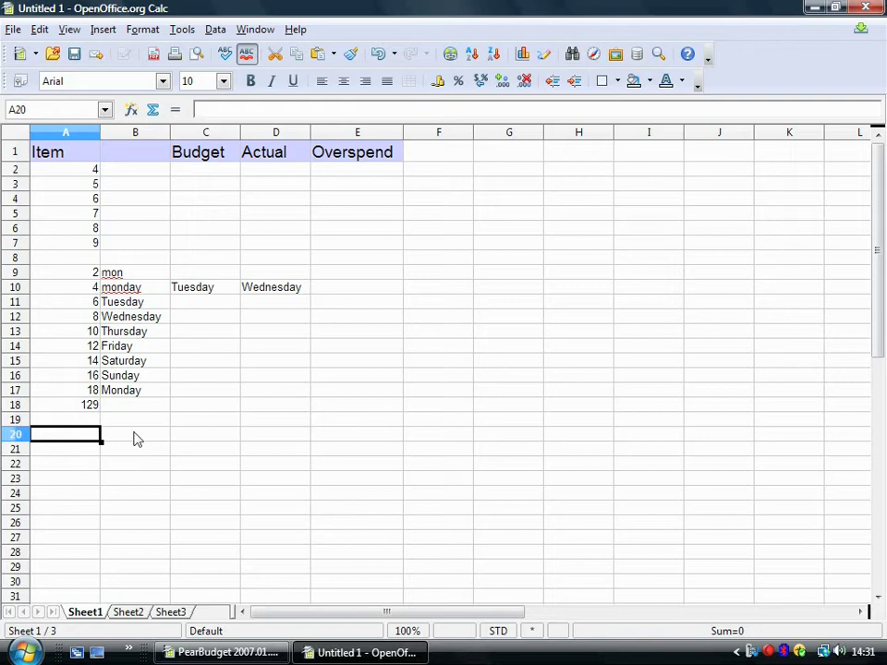
{"action": "type", "text": "="}
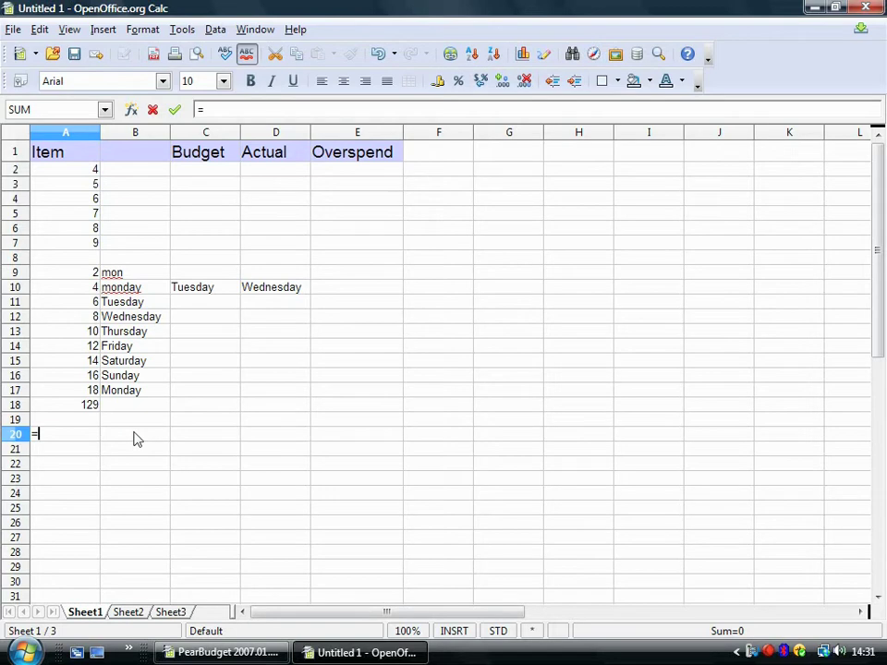
{"action": "type", "text": "2a"}
{"action": "key", "text": "BackSpace"}
{"action": "key", "text": "BackSpace"}
{"action": "type", "text": "a2*a3"}
{"action": "key", "text": "Return"}
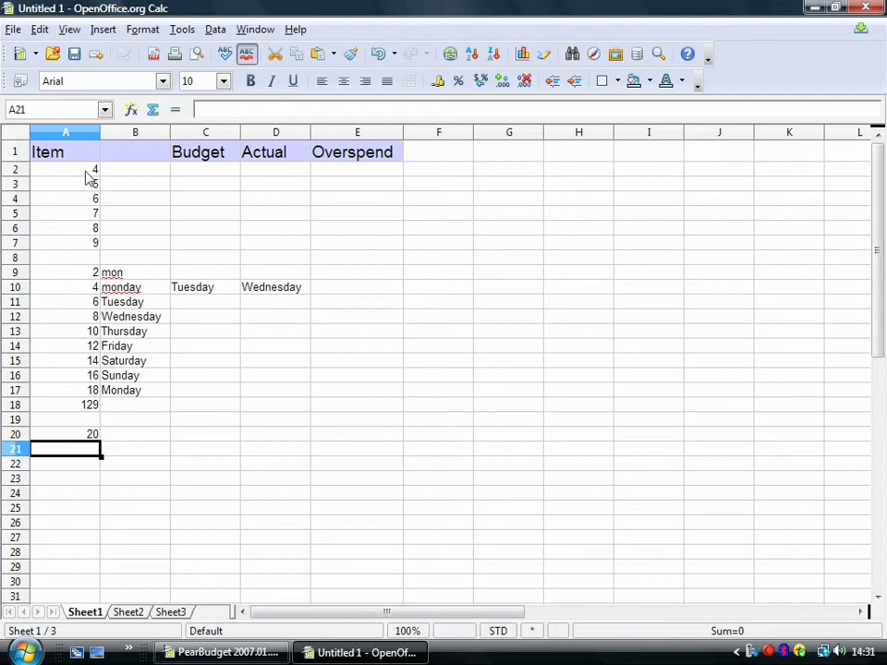
- Extend the formula in A20 with a division by 7, making it =A2*A3/7
{"action": "left_click", "coordinate": [74, 435]}
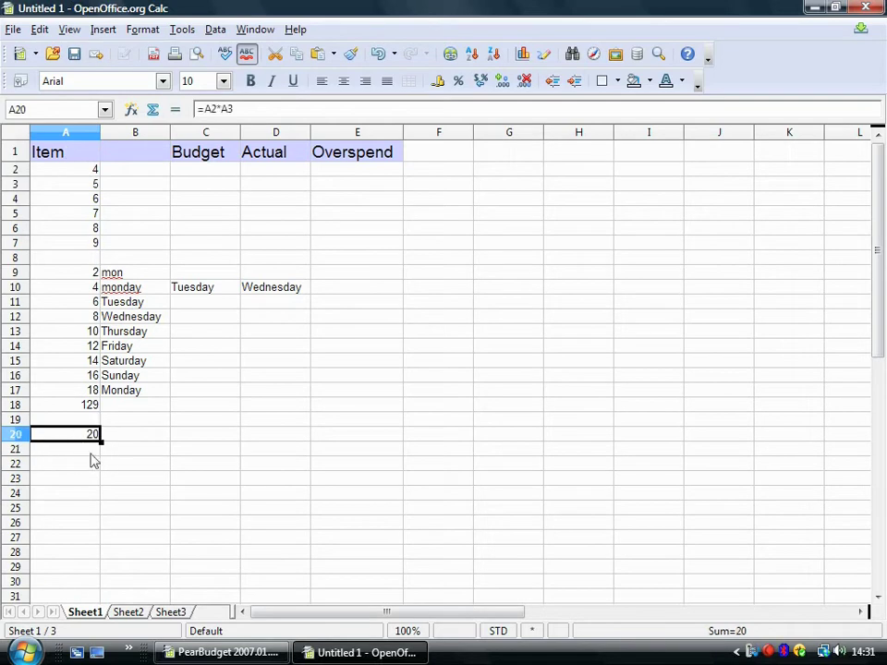
{"action": "left_click", "coordinate": [92, 453]}
{"action": "key", "text": "Up"}
{"action": "left_click", "coordinate": [306, 109]}
{"action": "type", "text": "/7"}
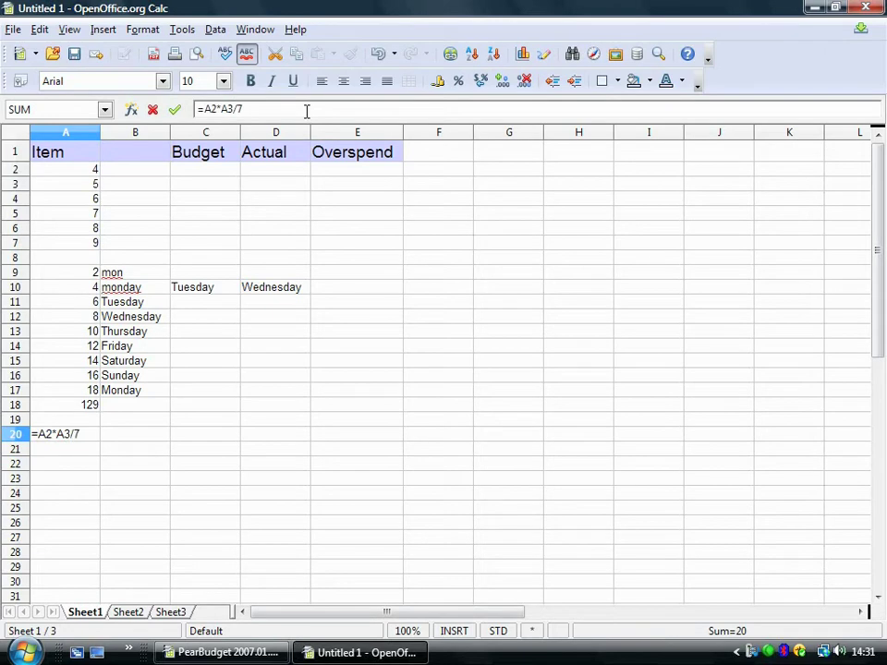
{"action": "key", "text": "Return"}
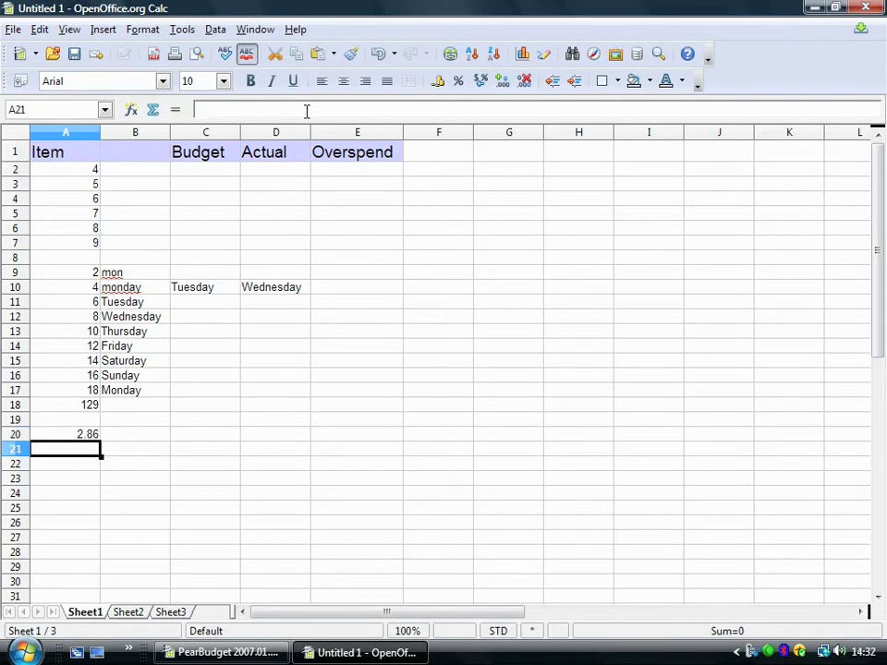
{"action": "left_click", "coordinate": [75, 435]}
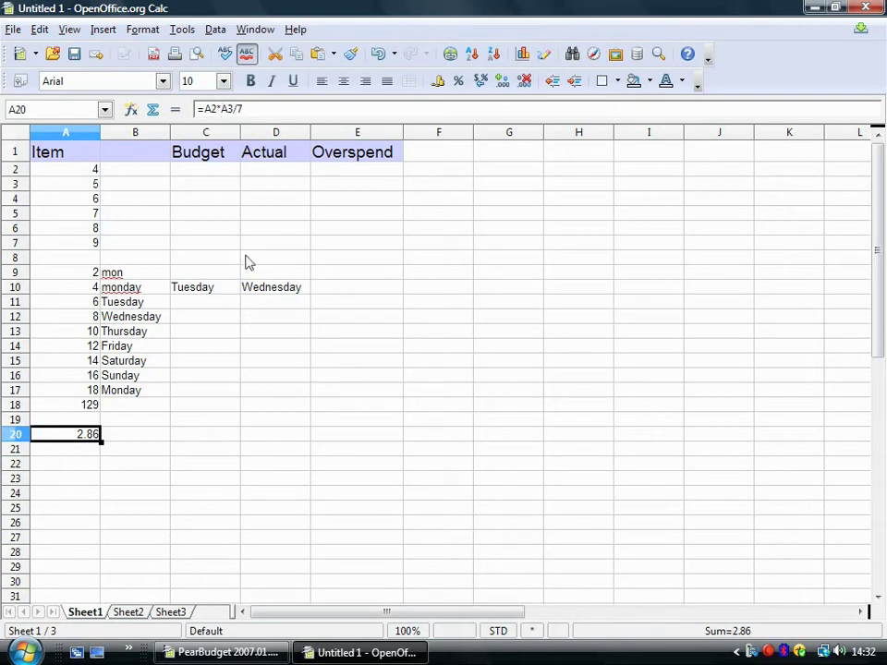
{"action": "left_click", "coordinate": [92, 479]}
{"action": "left_click", "coordinate": [85, 434]}
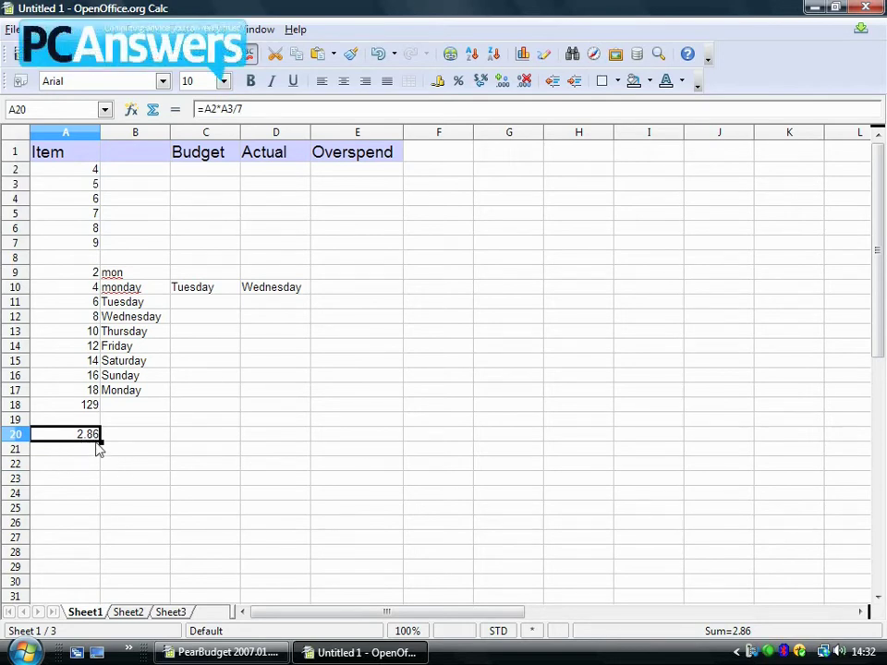
- Enter the formula =(A2+A7)/A5 in cell A21, bracketing the addition, and review the formulas in A20 and A21
{"action": "left_click", "coordinate": [85, 454]}
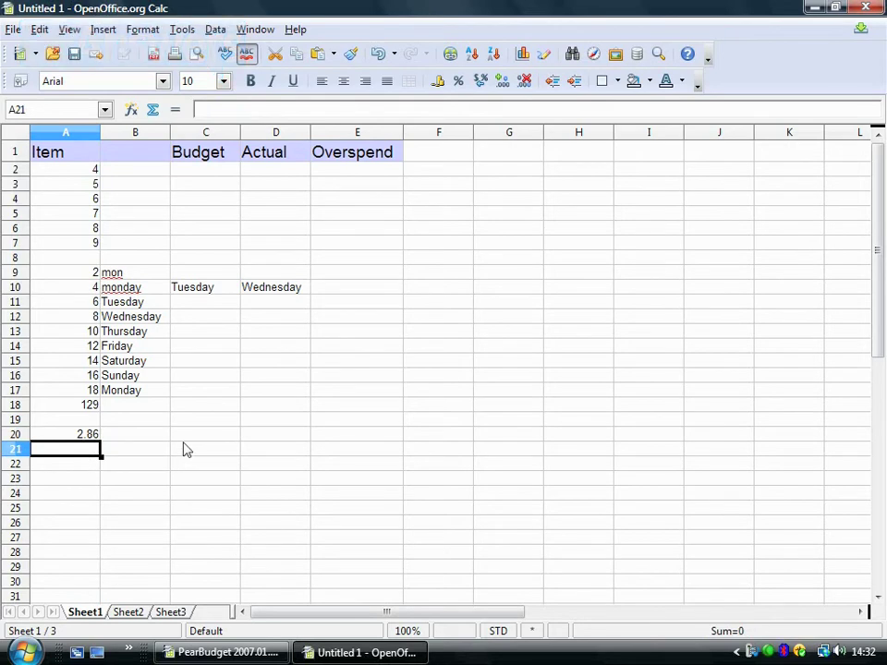
{"action": "type", "text": "="}
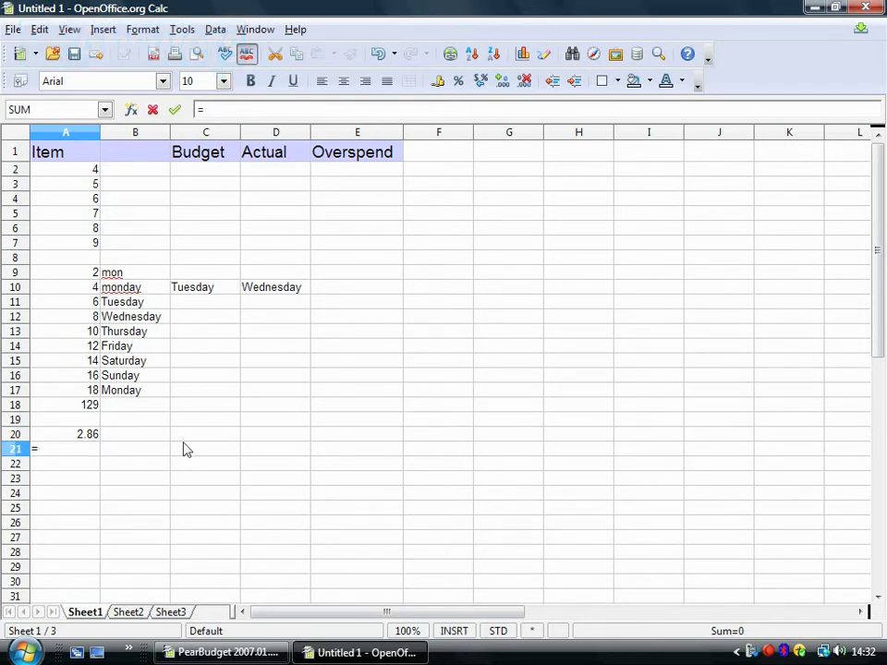
{"action": "type", "text": "a2+a7/a5"}
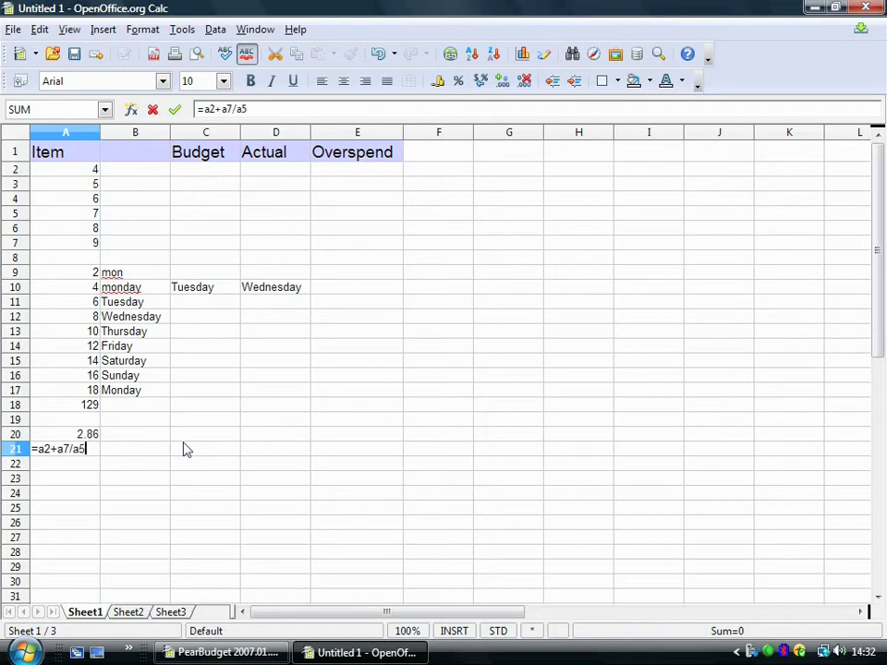
{"action": "left_click", "coordinate": [232, 109]}
{"action": "type", "text": ")"}
{"action": "type", "text": "("}
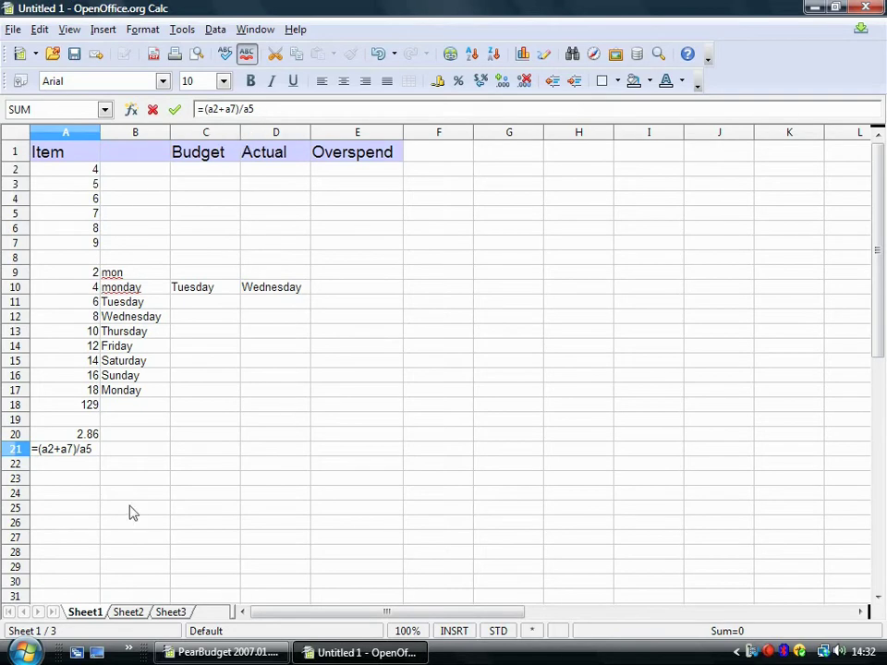
{"action": "key", "text": "Return"}
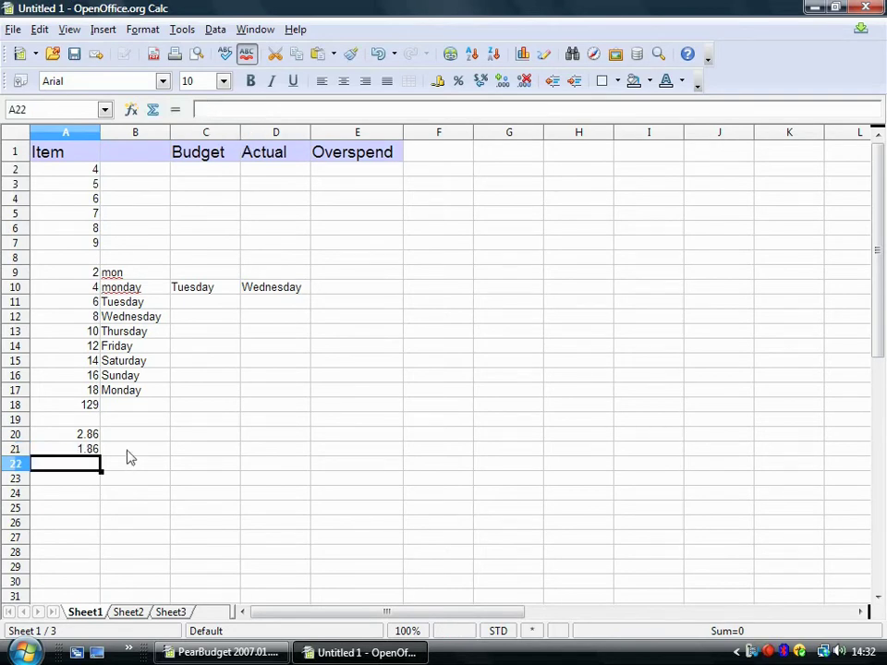
{"action": "key", "text": "Up"}
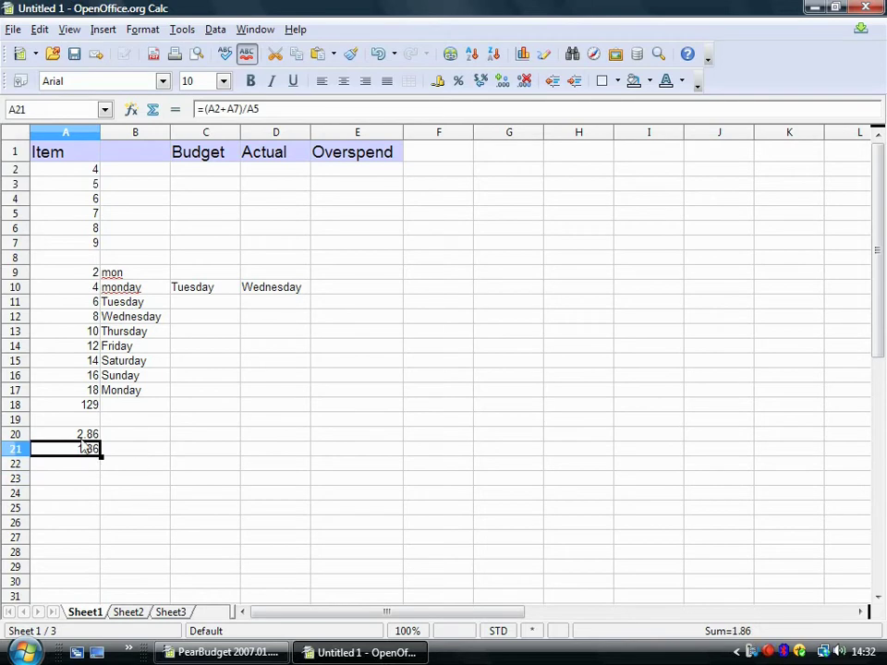
{"action": "key", "text": "Up"}
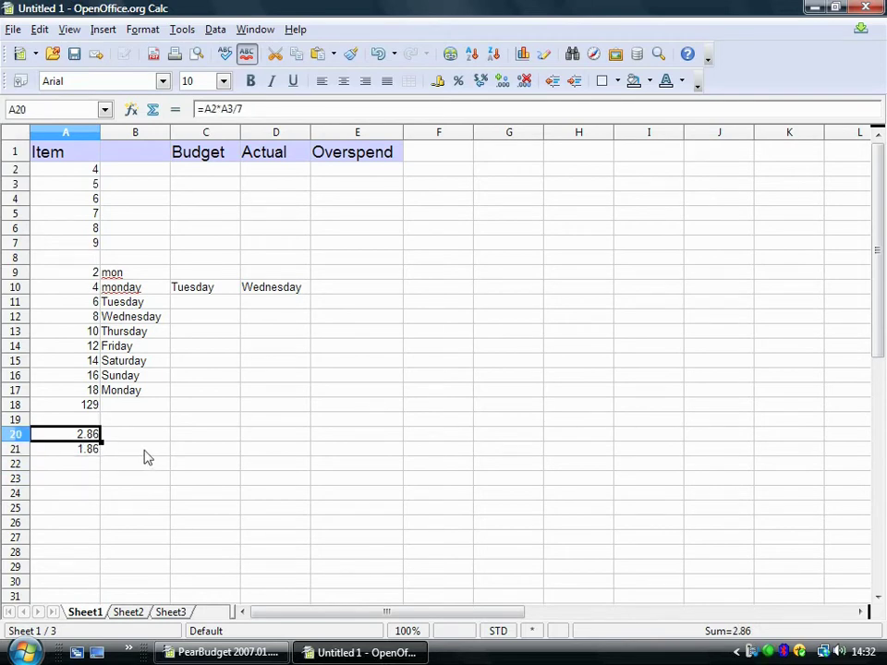
{"action": "left_click", "coordinate": [87, 451]}
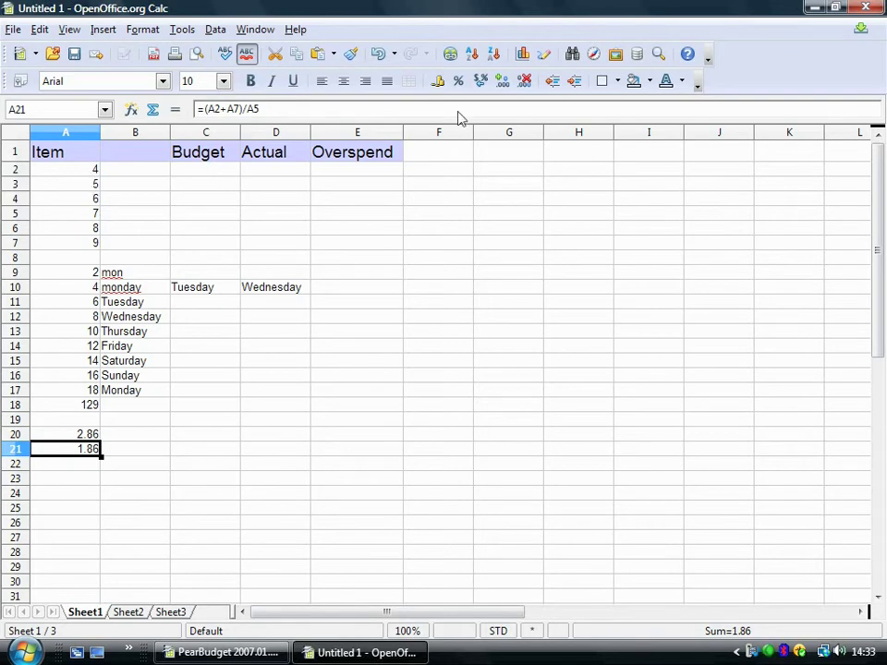
- Sort the numbers in A9:A17 in descending order and back into ascending order
{"action": "left_click_drag", "start_coordinate": [93, 272], "coordinate": [96, 407]}
{"action": "left_click", "coordinate": [164, 333]}
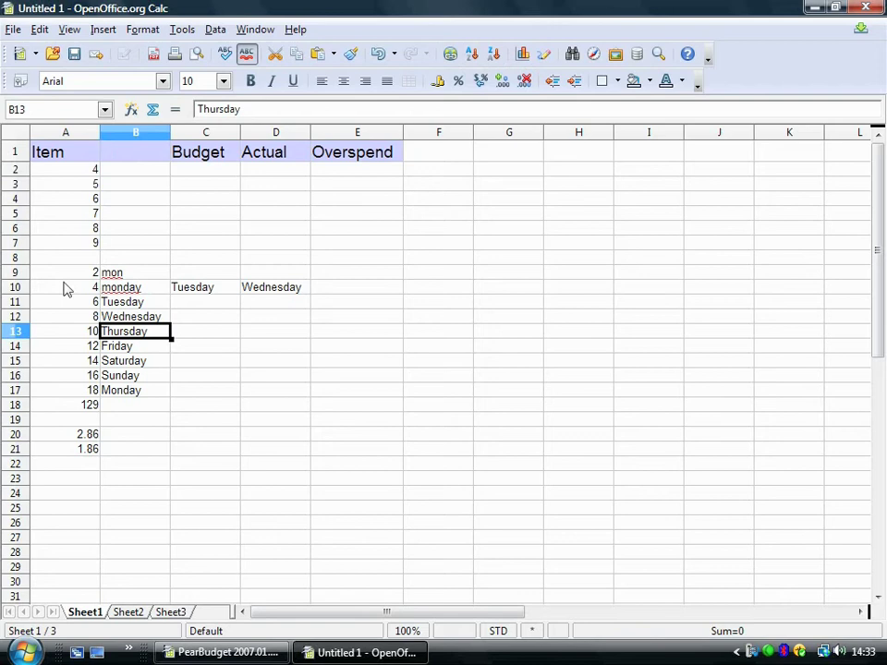
{"action": "left_click_drag", "start_coordinate": [67, 275], "coordinate": [71, 390]}
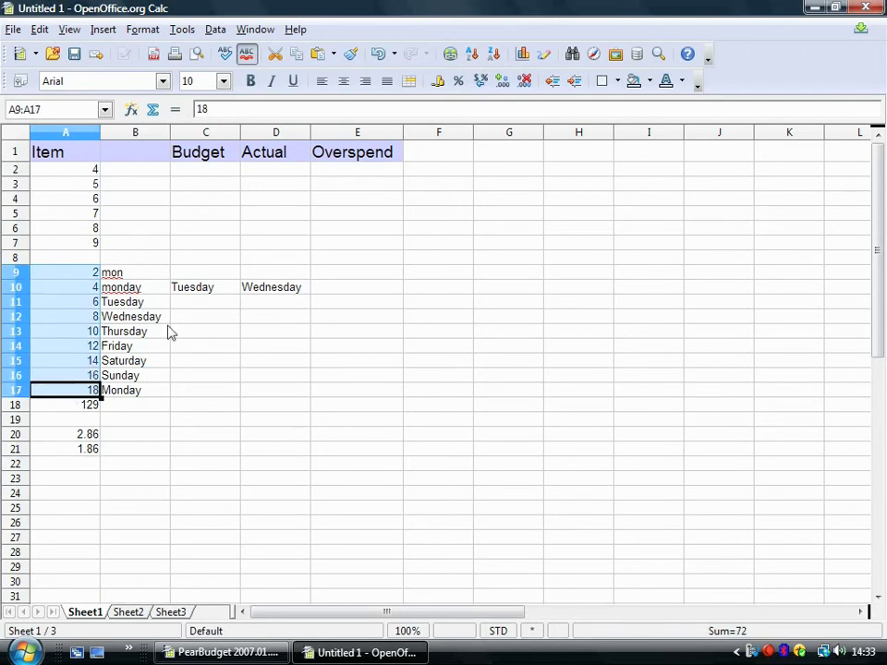
{"action": "left_click", "coordinate": [473, 57]}
{"action": "left_click", "coordinate": [496, 57]}
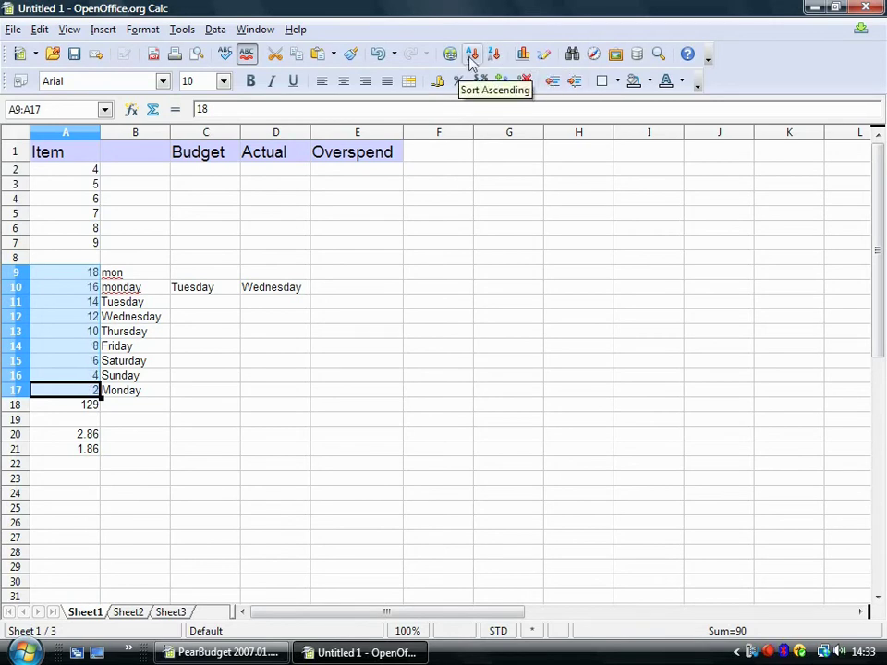
{"action": "left_click", "coordinate": [471, 58]}
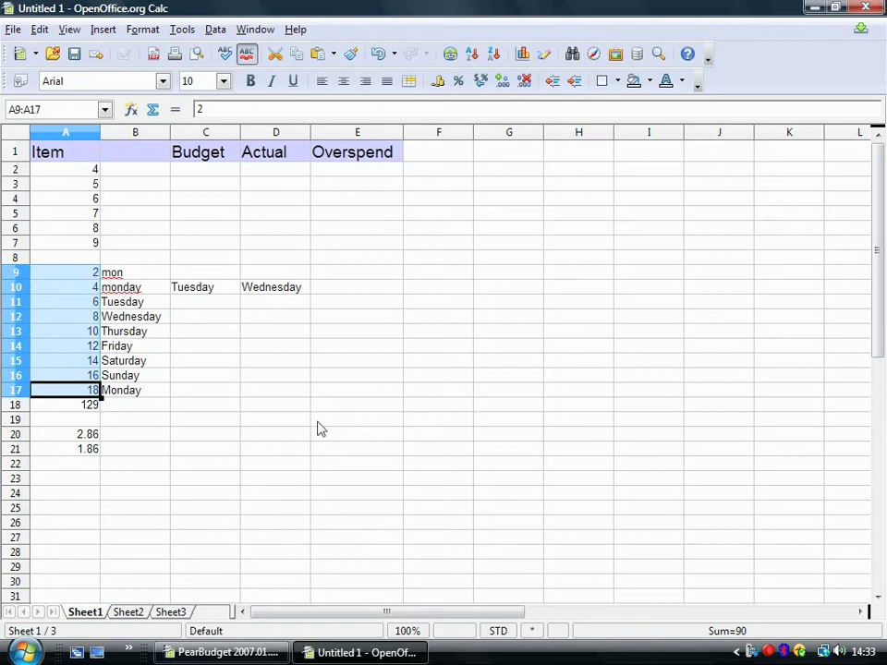
{"action": "left_click", "coordinate": [144, 409]}
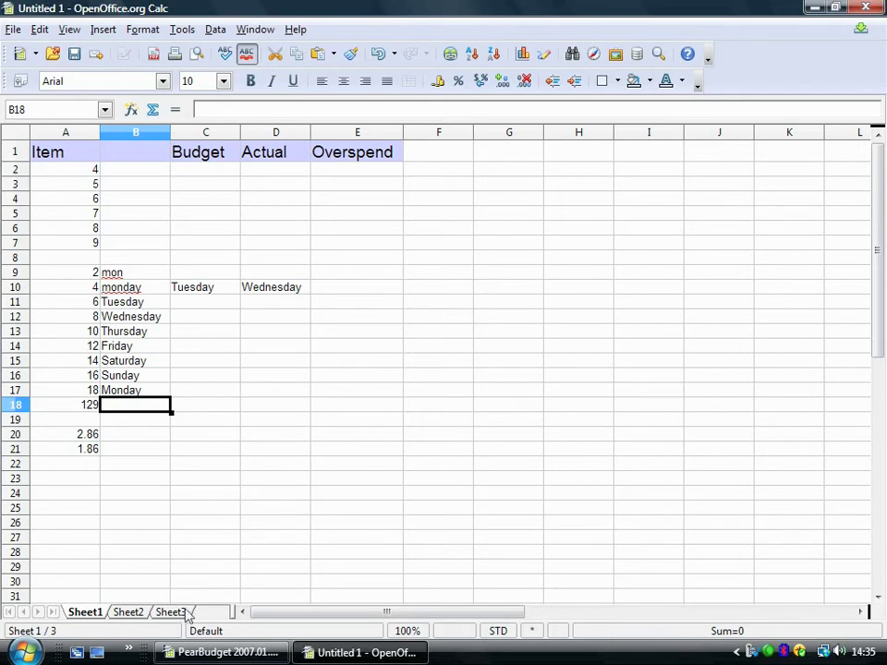
- Look through the workbook's sheets and insert one new sheet before Sheet3
{"action": "left_click", "coordinate": [130, 614]}
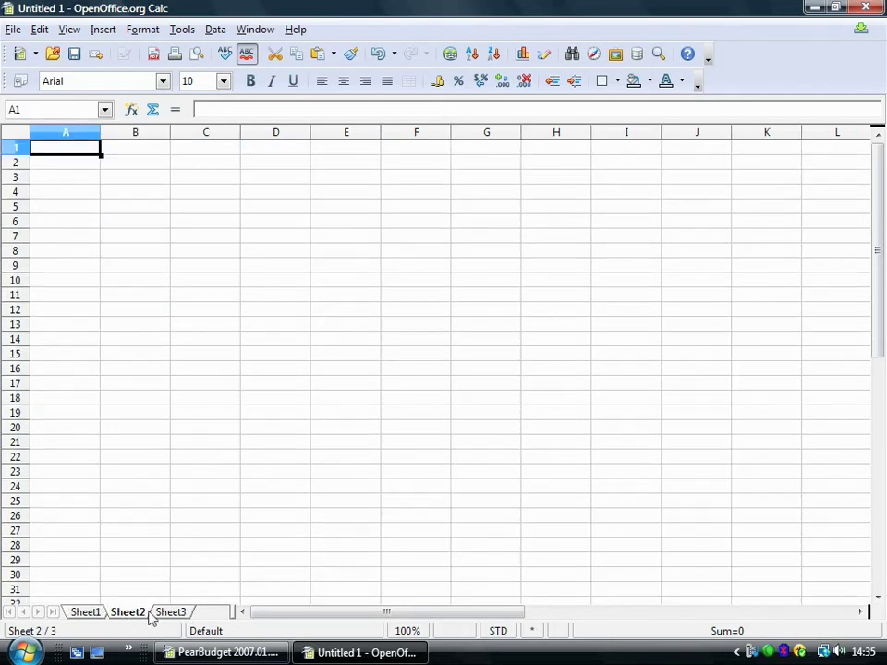
{"action": "left_click", "coordinate": [175, 615]}
{"action": "left_click", "coordinate": [89, 615]}
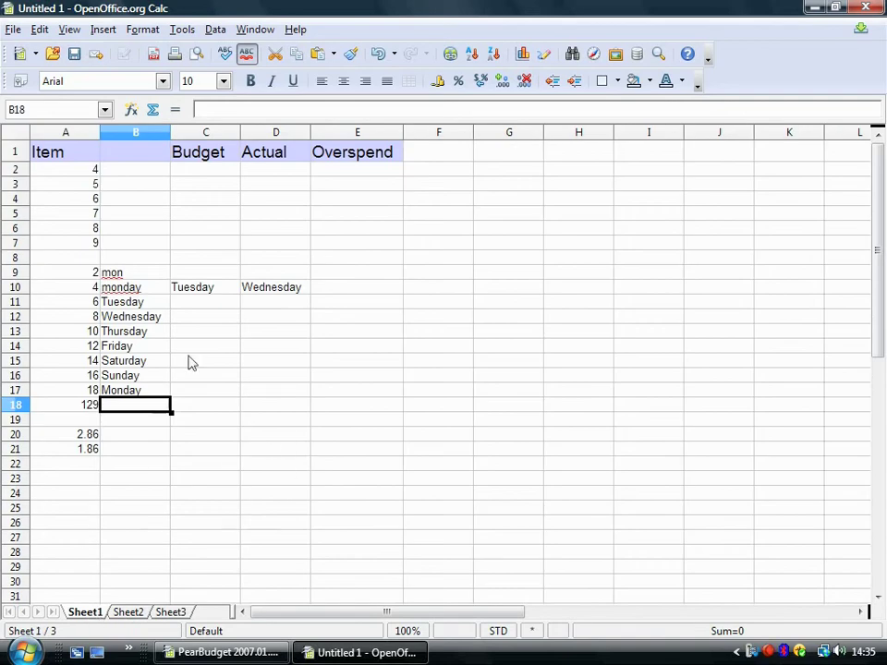
{"action": "left_click", "coordinate": [138, 616]}
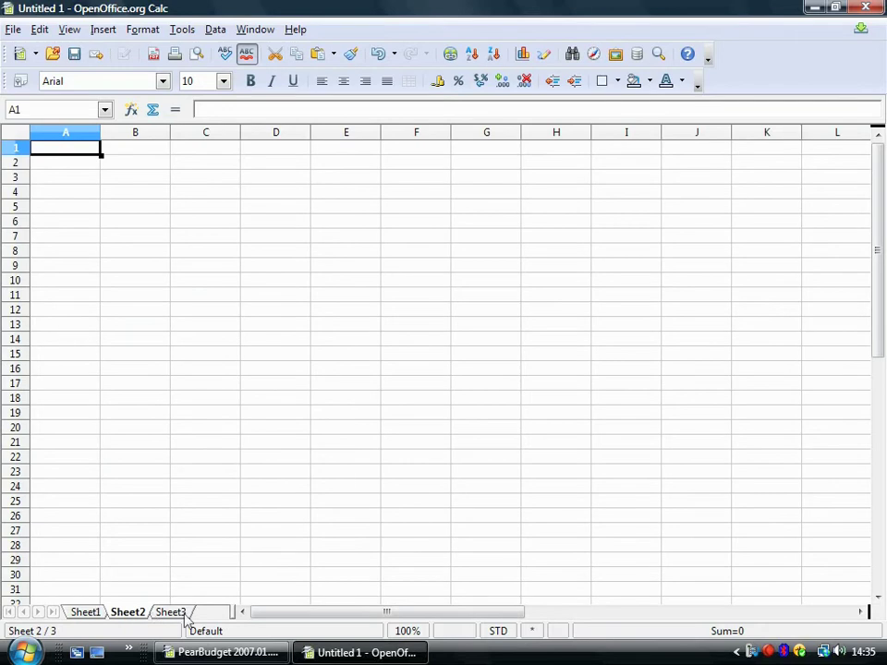
{"action": "right_click", "coordinate": [190, 614]}
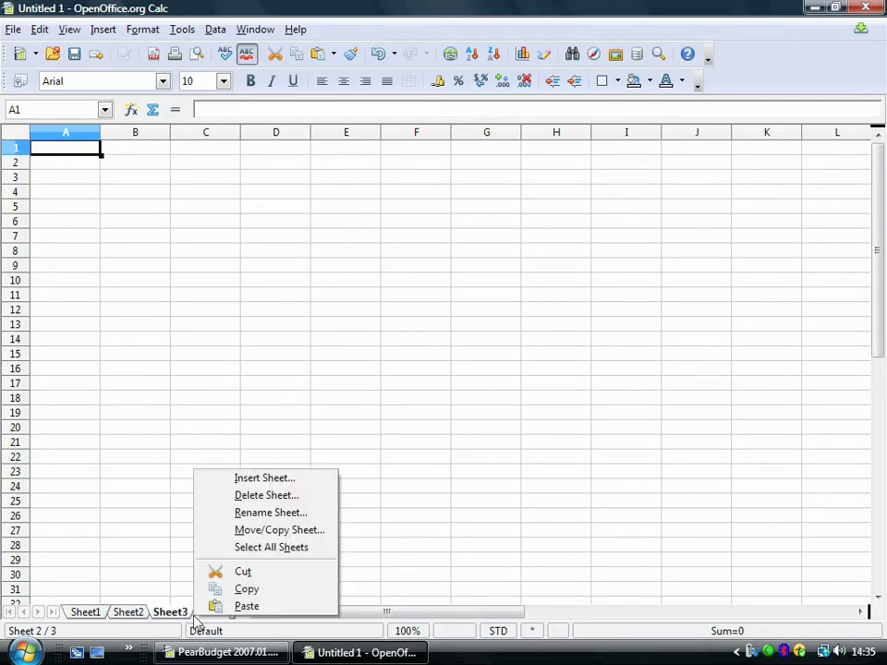
{"action": "left_click", "coordinate": [266, 478]}
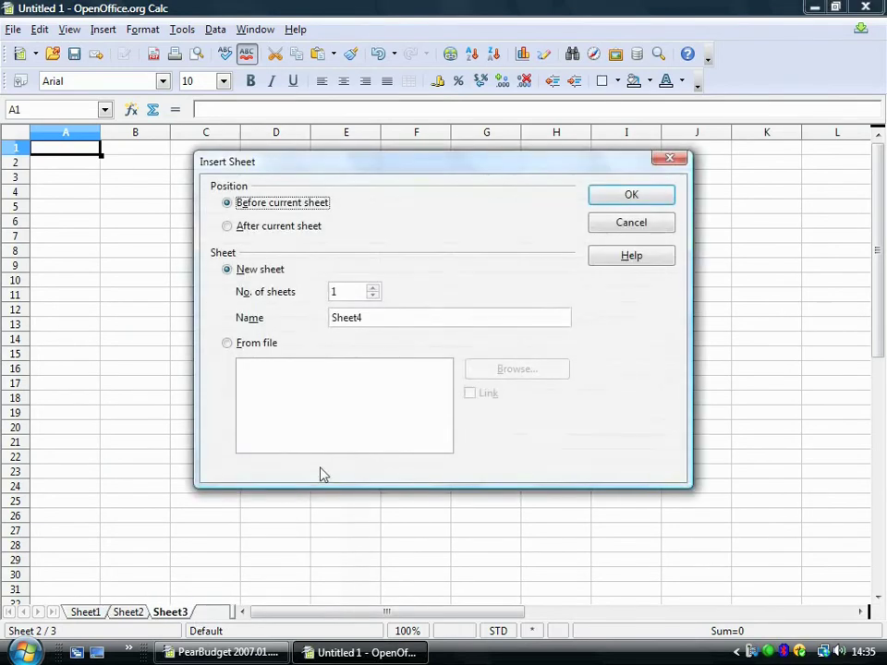
{"action": "left_click", "coordinate": [628, 196]}
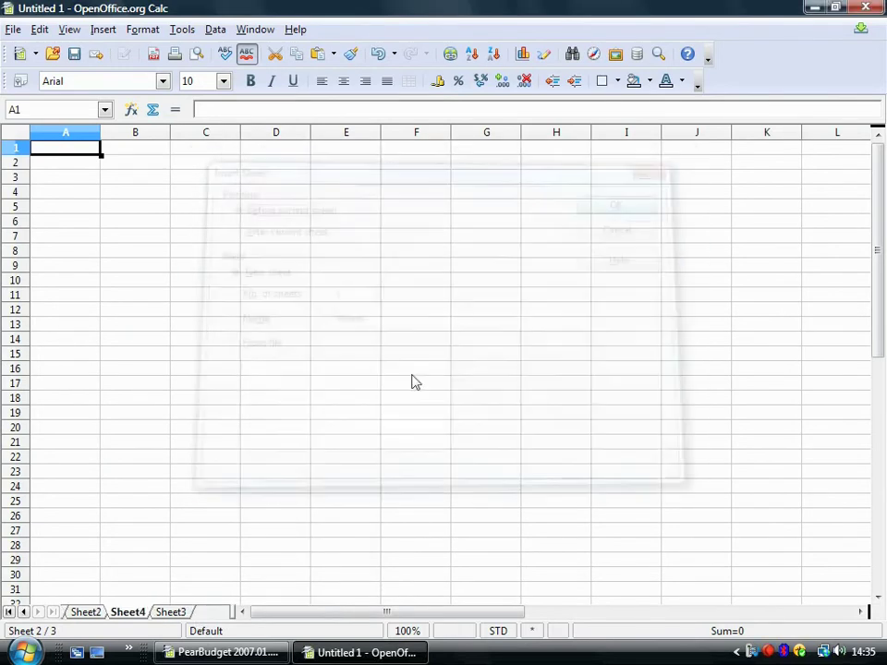
- Rename Sheet1 as "budget"
{"action": "left_click", "coordinate": [24, 614]}
{"action": "right_click", "coordinate": [91, 617]}
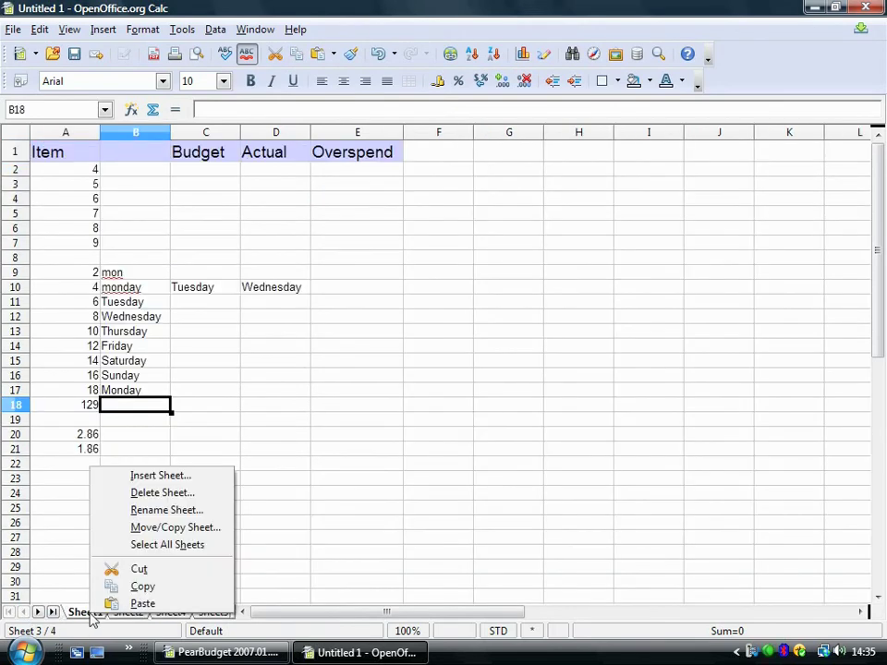
{"action": "left_click", "coordinate": [163, 510]}
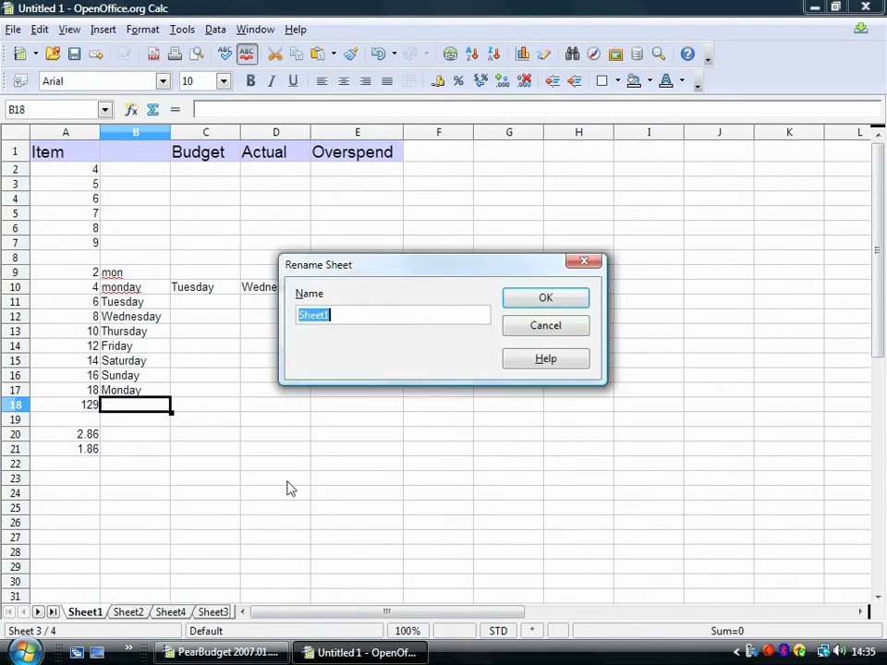
{"action": "type", "text": "budget"}
{"action": "key", "text": "Return"}
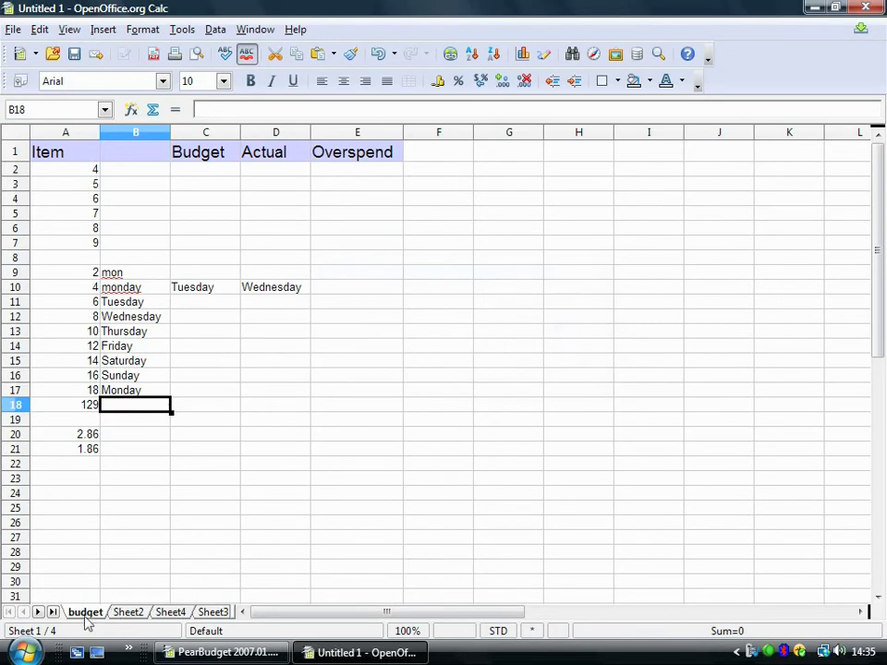
- Move Sheet2 between Sheet4 and Sheet3, and return to the budget sheet
{"action": "left_click", "coordinate": [129, 615]}
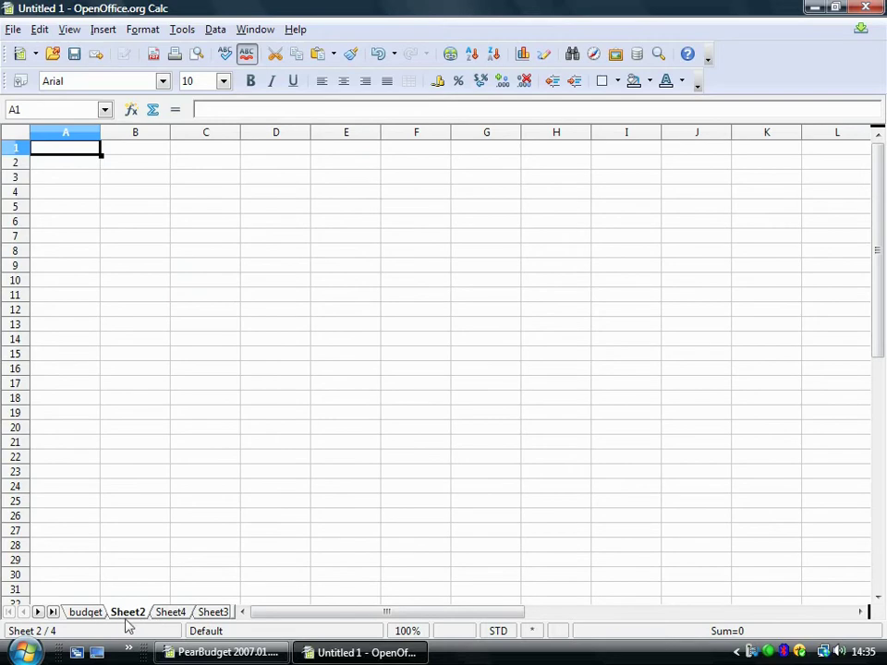
{"action": "left_click_drag", "start_coordinate": [138, 614], "coordinate": [205, 620]}
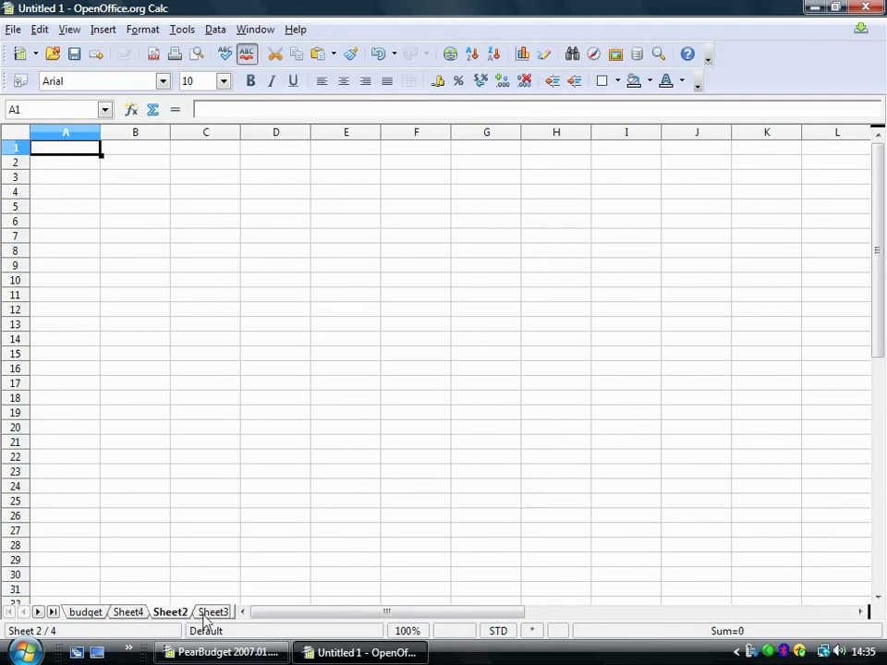
{"action": "left_click", "coordinate": [83, 613]}
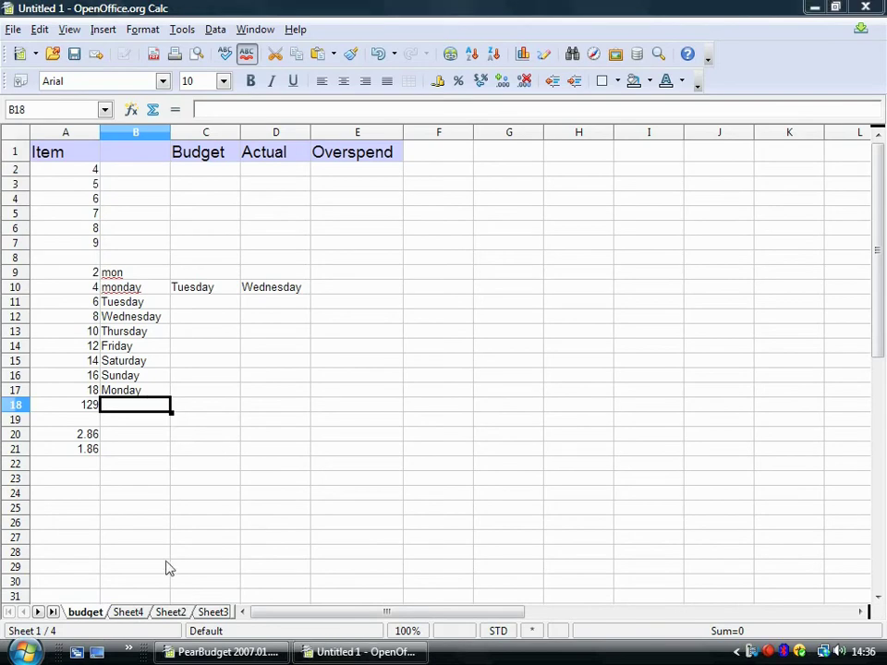
- Enter 3 in cell A1 of Sheet4
{"action": "left_click", "coordinate": [129, 613]}
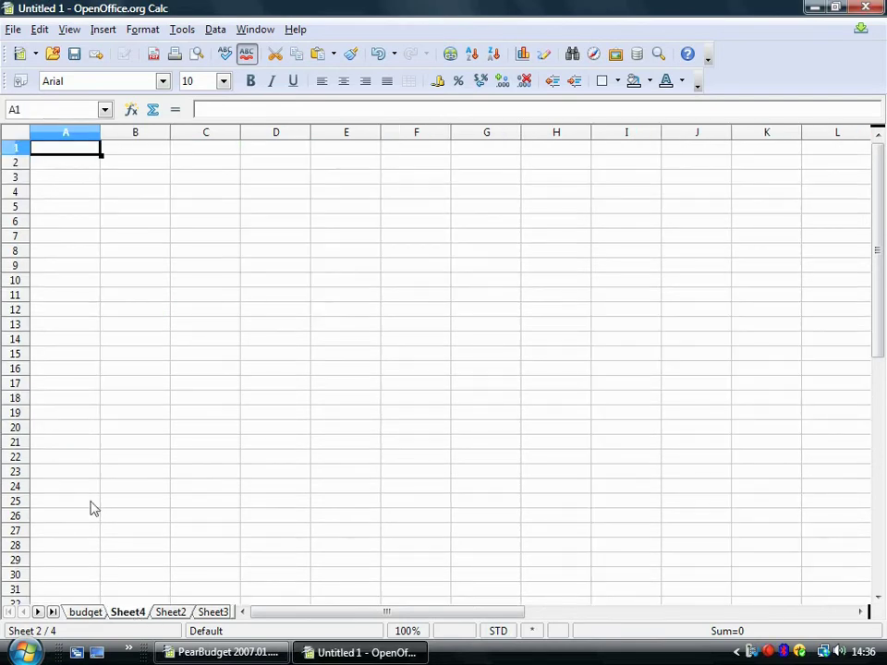
{"action": "type", "text": "3"}
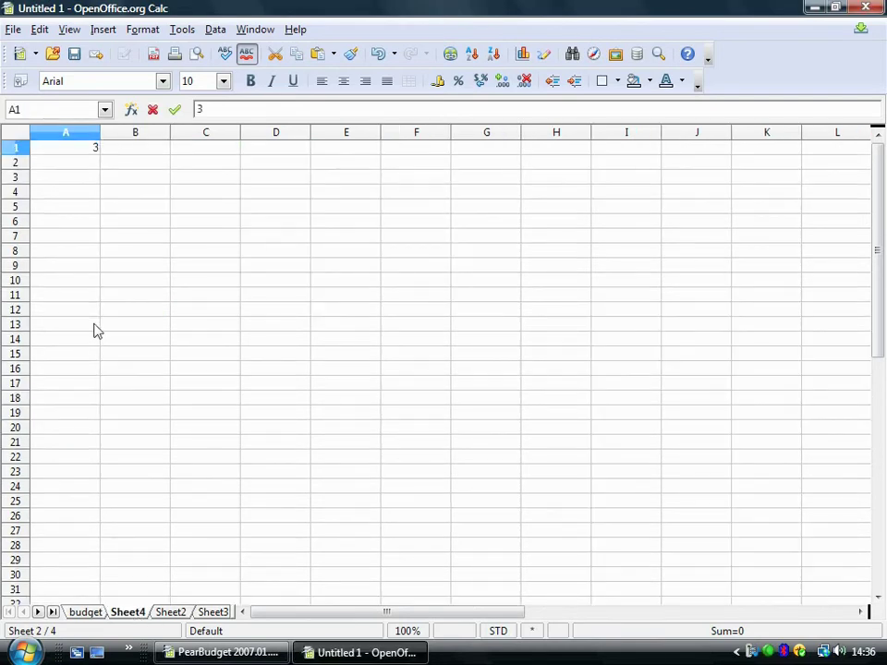
{"action": "key", "text": "Return"}
- In cell A22 of the budget sheet, enter the formula =(Sheet4.A1) to pull in the value from Sheet4
{"action": "left_click", "coordinate": [85, 612]}
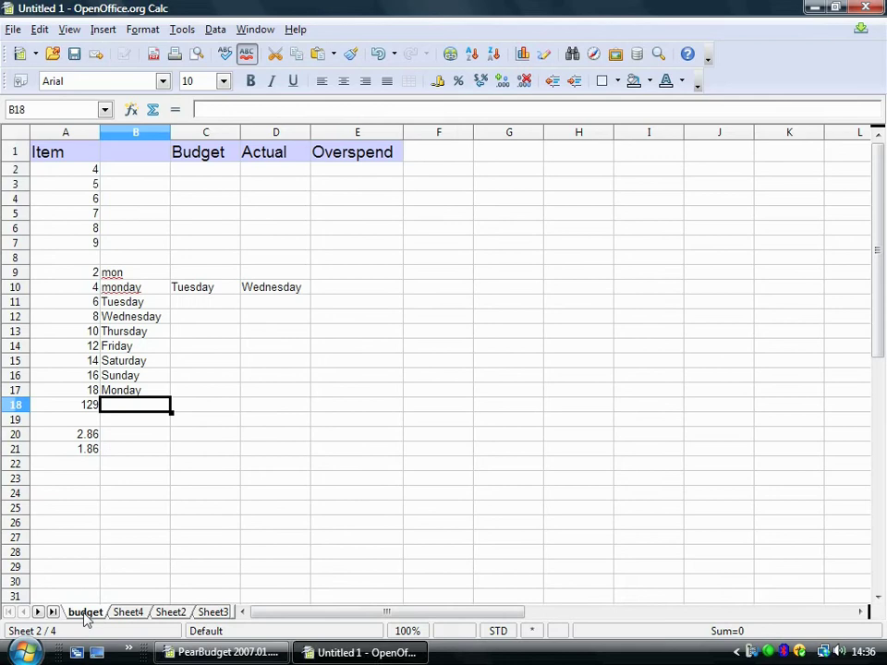
{"action": "left_click", "coordinate": [90, 467]}
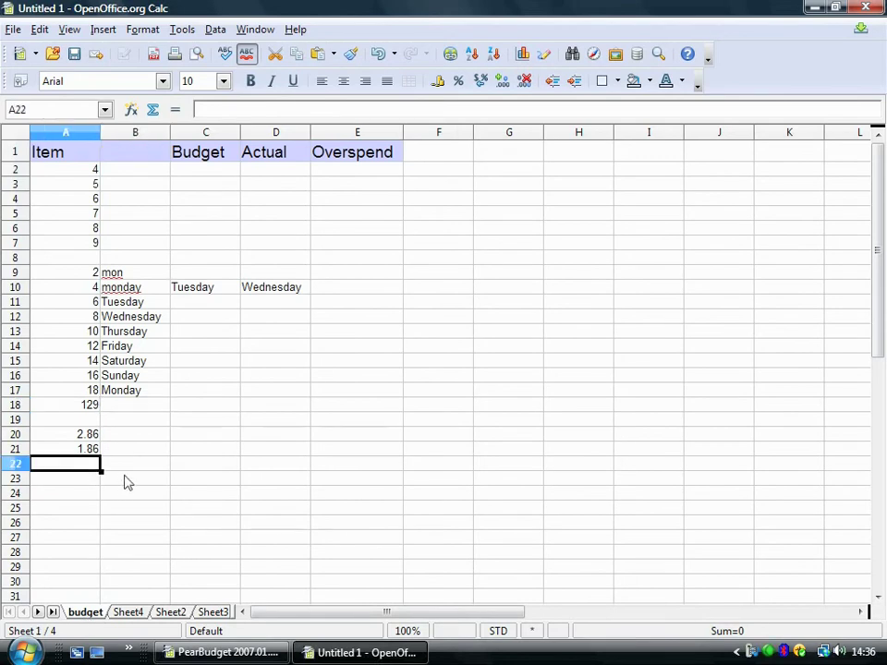
{"action": "type", "text": "=("}
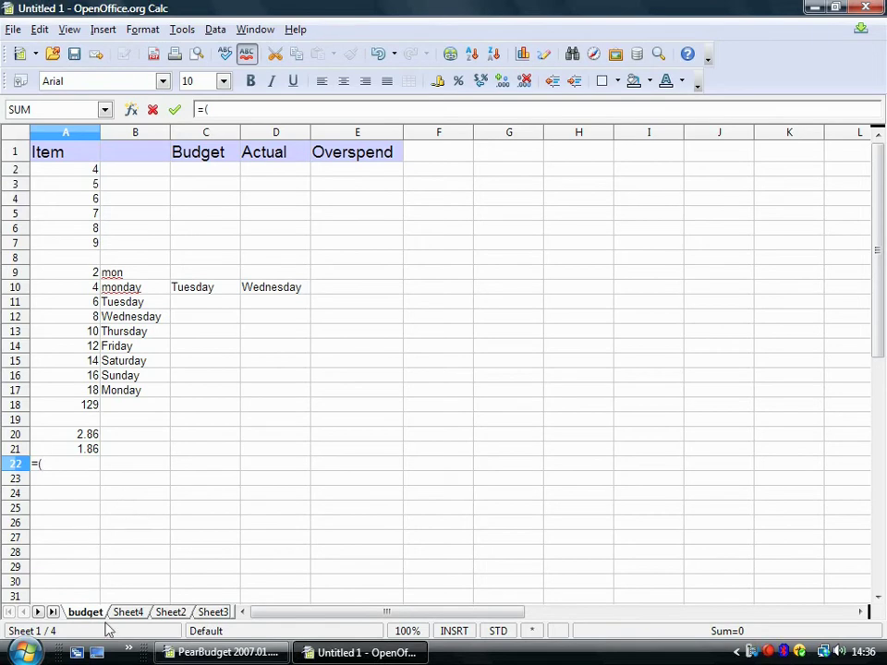
{"action": "left_click", "coordinate": [129, 614]}
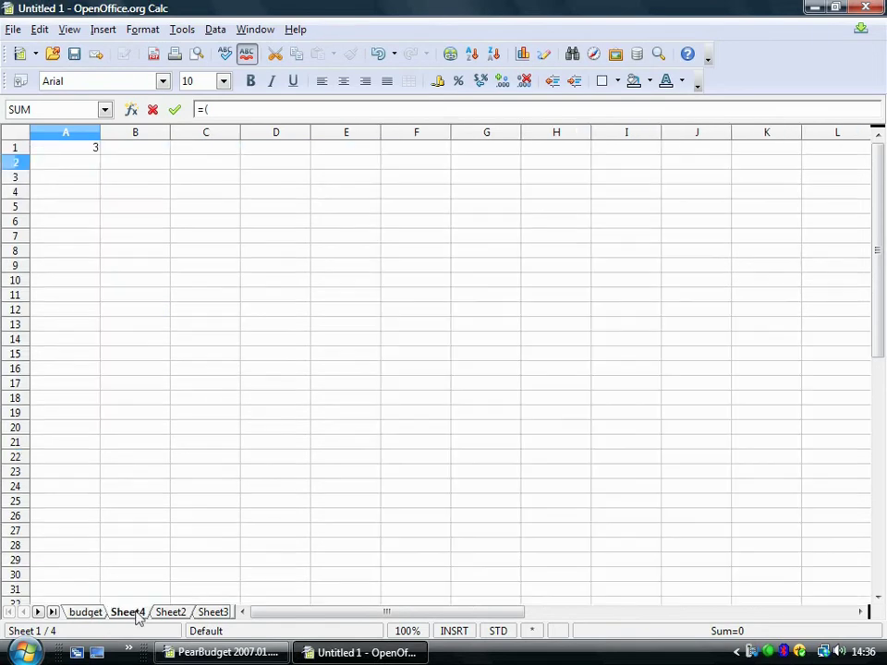
{"action": "left_click", "coordinate": [93, 150]}
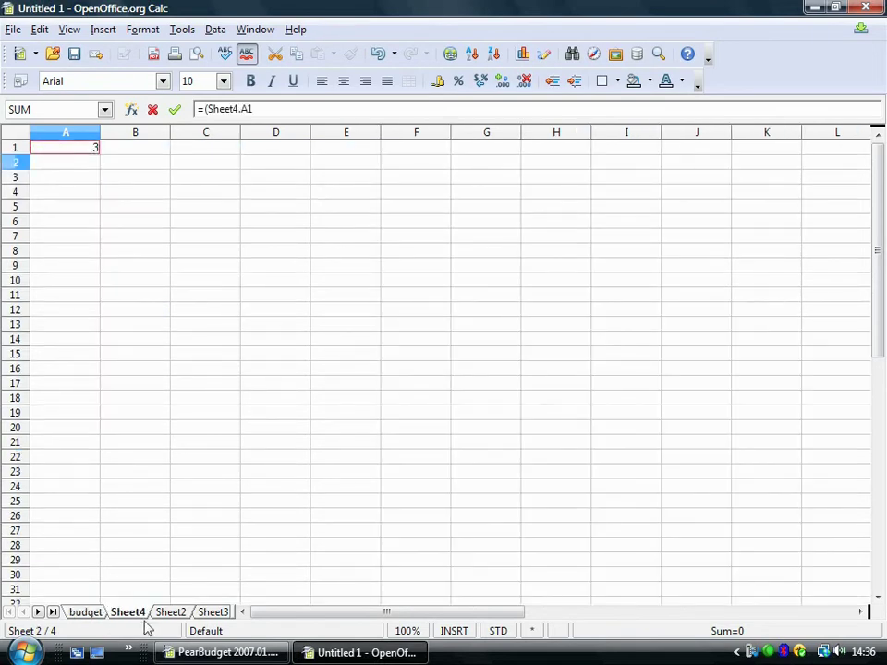
{"action": "left_click", "coordinate": [85, 612]}
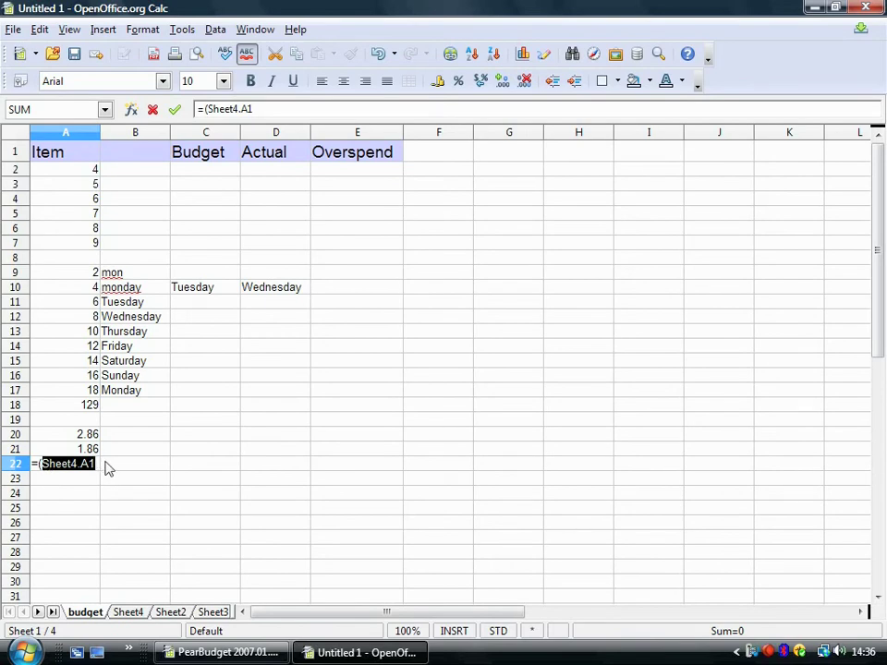
{"action": "type", "text": ")"}
{"action": "key", "text": "Return"}
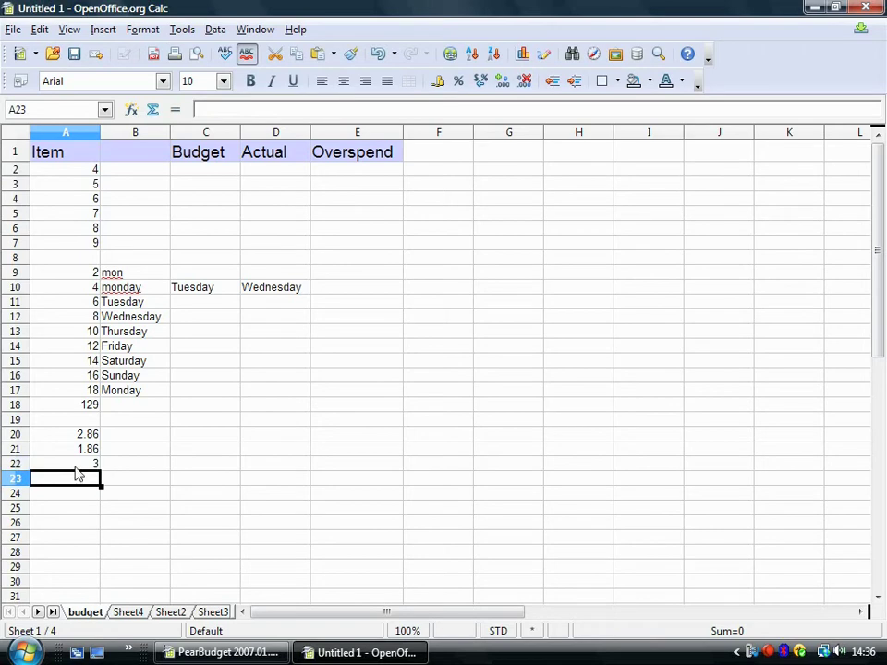
- Check the cross-sheet formula in A22 of the budget sheet against its source cell on Sheet4
{"action": "left_click", "coordinate": [90, 469]}
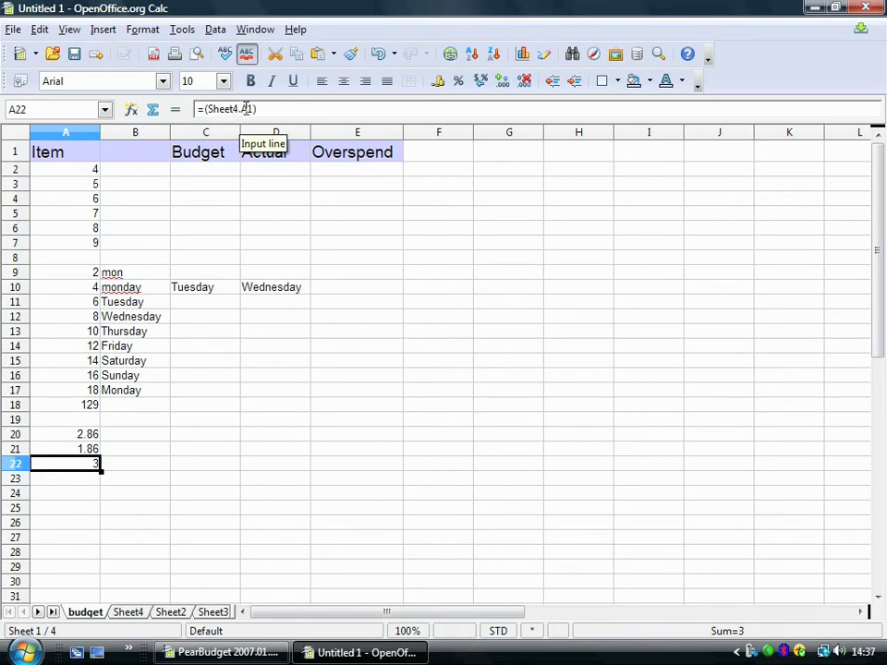
{"action": "left_click", "coordinate": [130, 614]}
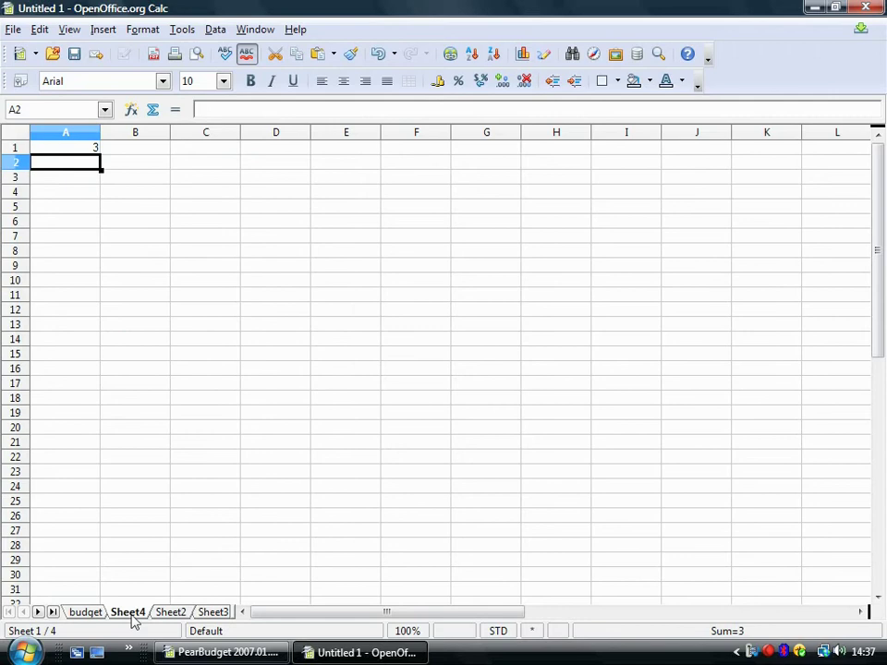
{"action": "left_click", "coordinate": [84, 614]}
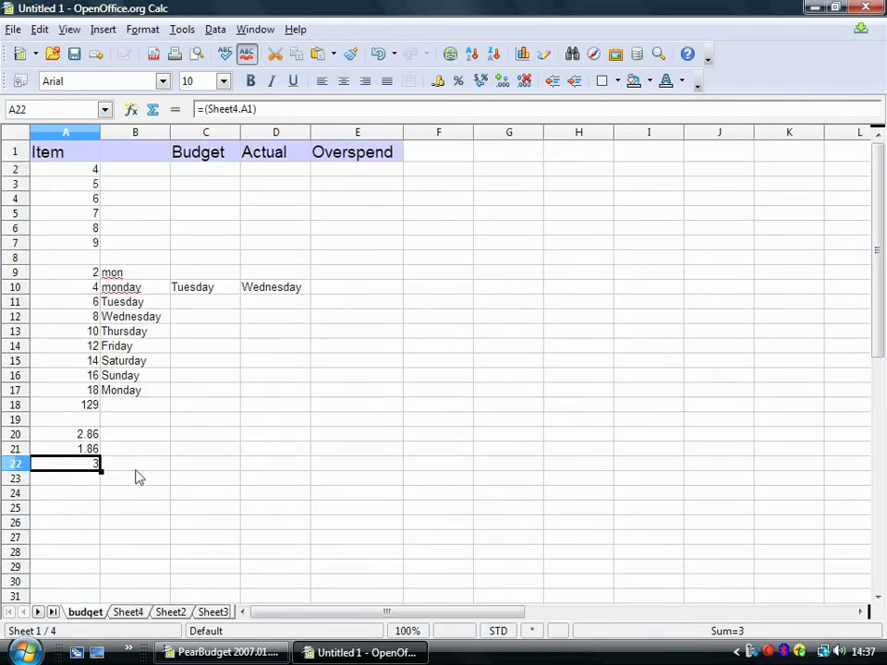
{"action": "left_click", "coordinate": [51, 482]}
{"action": "left_click", "coordinate": [81, 463]}
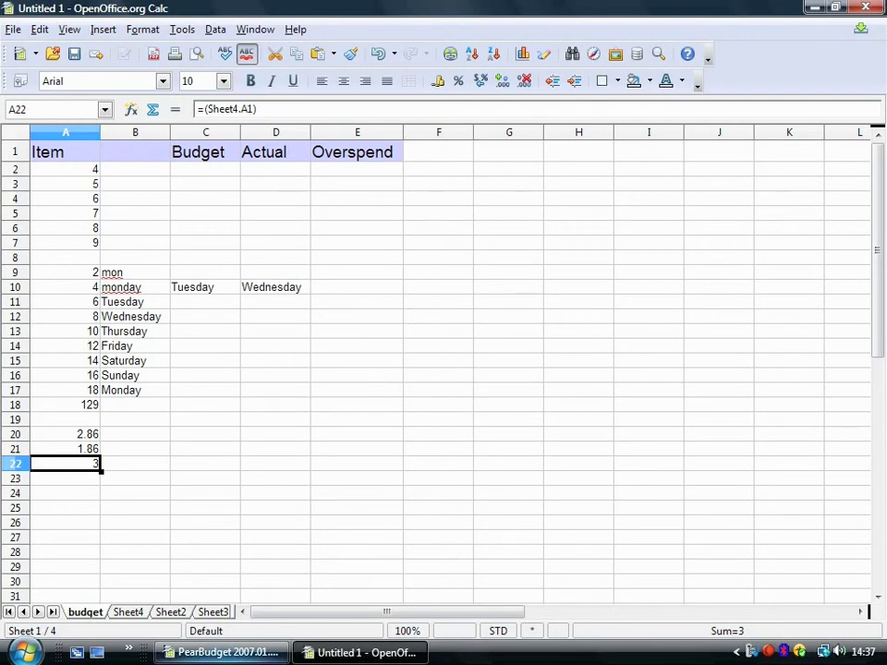
- Switch to the PearBudget 2007.01.xls workbook and review the expense categories, monthly amounts and totals on its Start Here sheet
{"action": "left_click", "coordinate": [252, 654]}
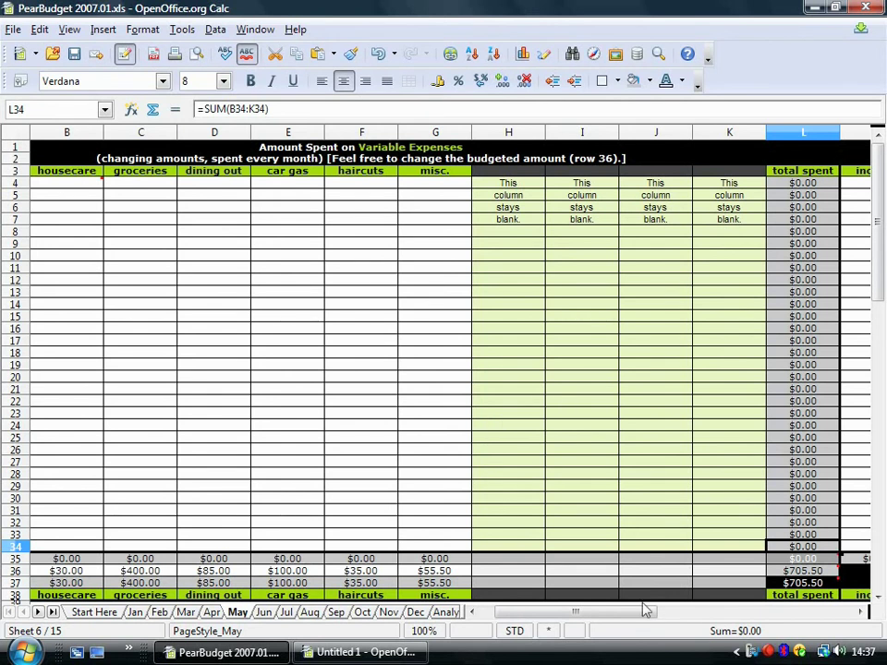
{"action": "left_click_drag", "start_coordinate": [645, 609], "coordinate": [589, 617]}
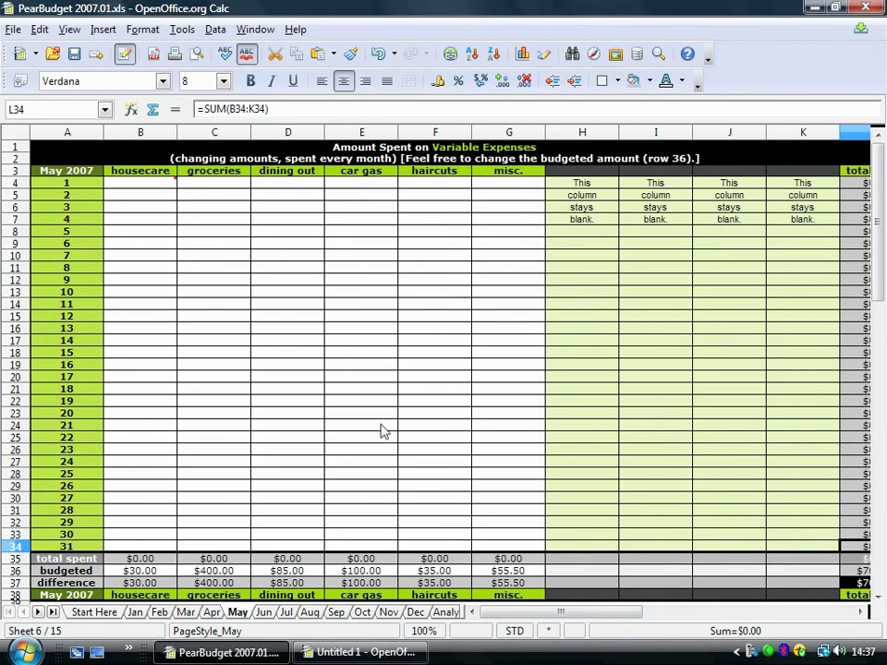
{"action": "left_click", "coordinate": [96, 614]}
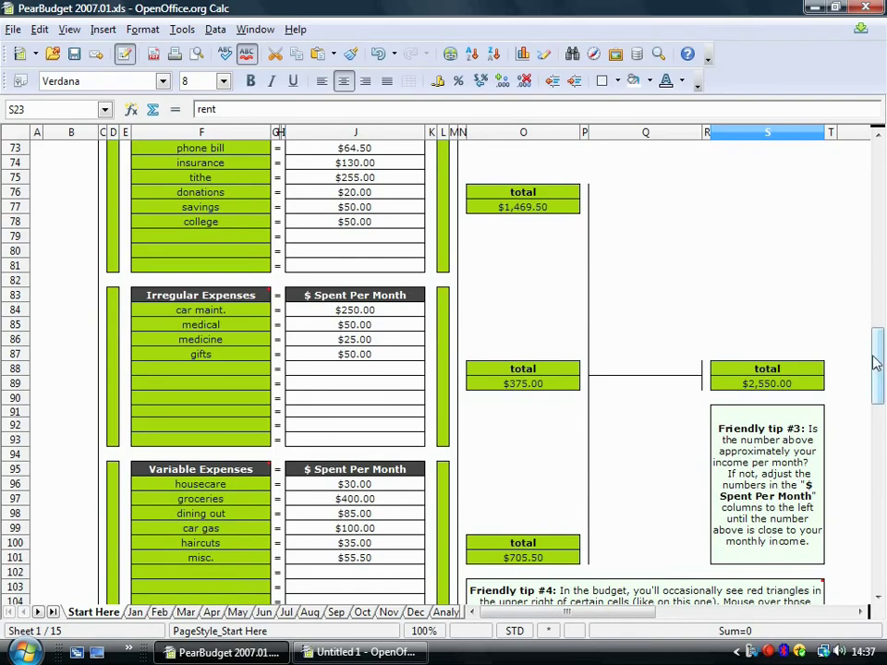
{"action": "left_click_drag", "start_coordinate": [875, 363], "coordinate": [880, 229]}
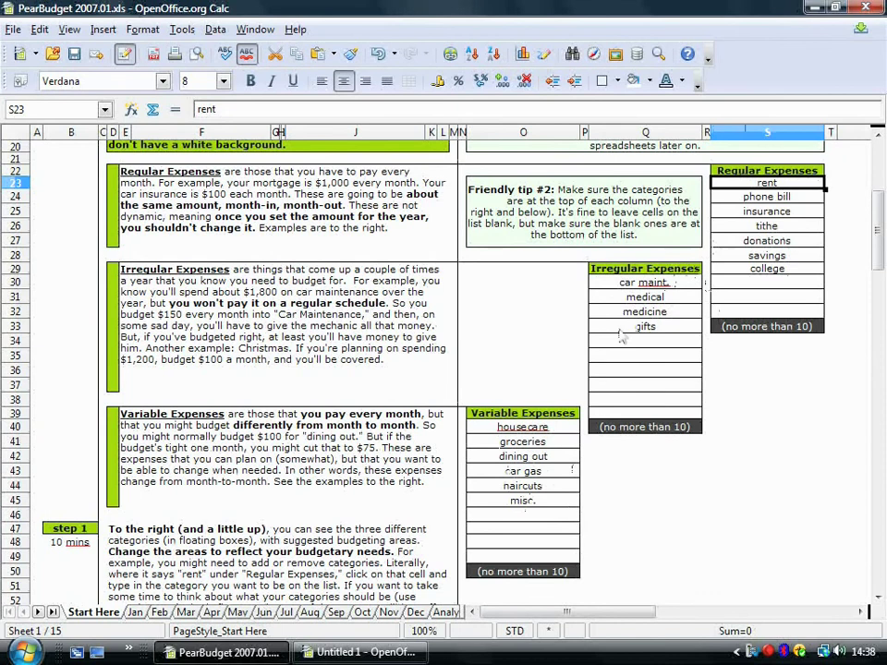
{"action": "scroll", "coordinate": [645, 441], "scroll_direction": "down", "scroll_amount": 1}
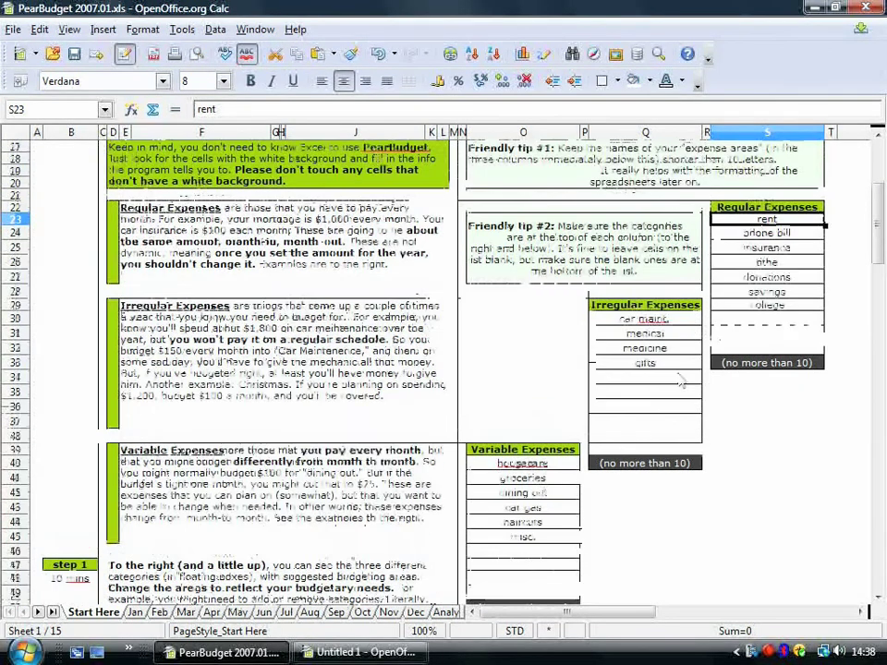
{"action": "scroll", "coordinate": [545, 476], "scroll_direction": "down", "scroll_amount": 13}
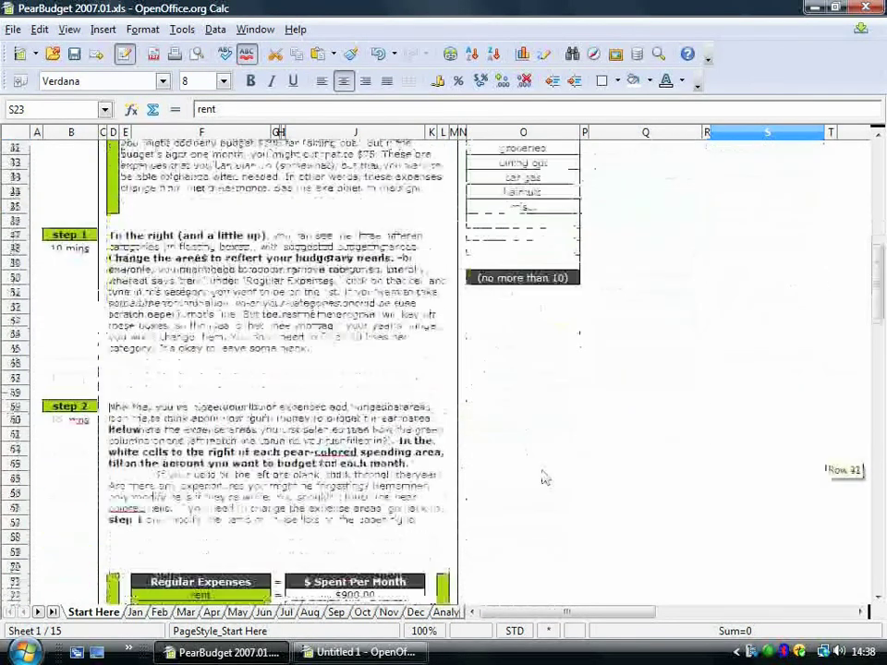
{"action": "scroll", "coordinate": [545, 473], "scroll_direction": "down", "scroll_amount": 3}
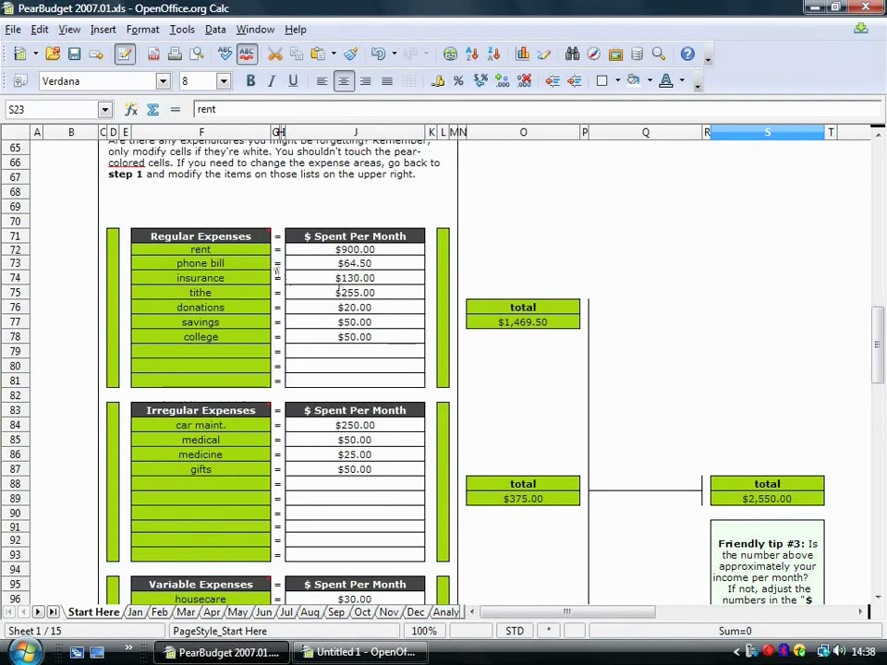
{"action": "scroll", "coordinate": [346, 435], "scroll_direction": "down", "scroll_amount": 2}
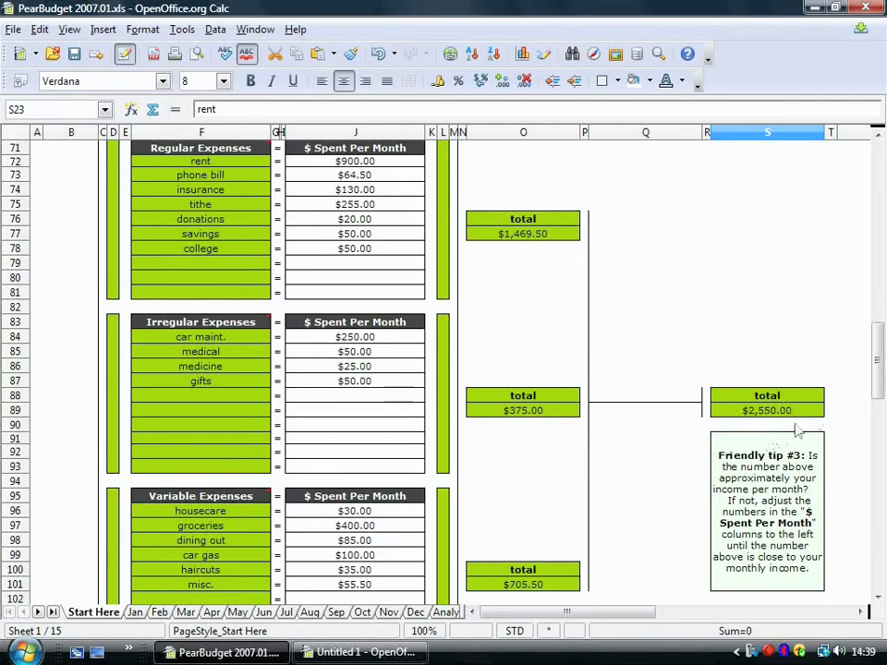
{"action": "scroll", "coordinate": [751, 402], "scroll_direction": "down", "scroll_amount": 6}
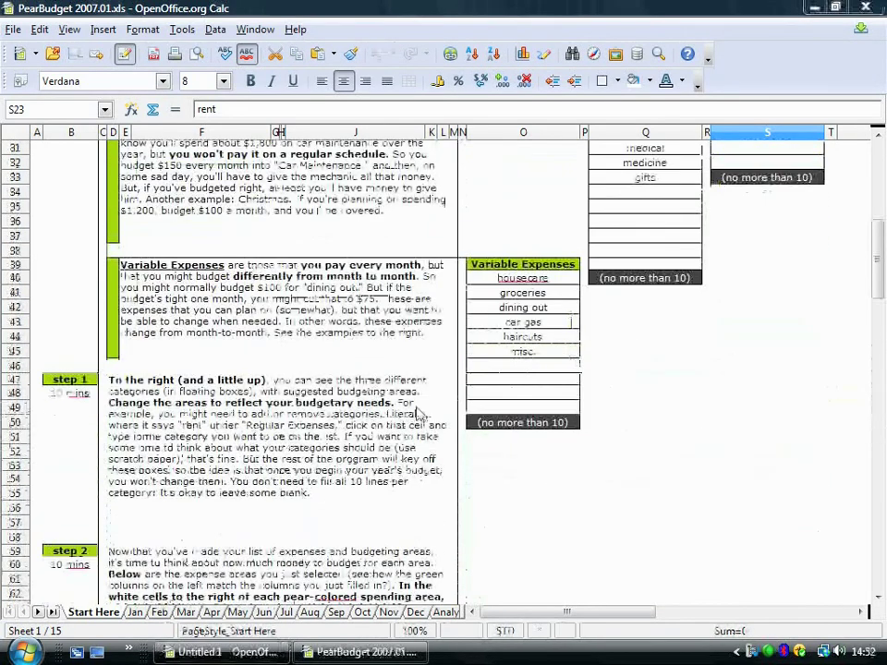
{"action": "left_click_drag", "start_coordinate": [879, 278], "coordinate": [880, 334]}
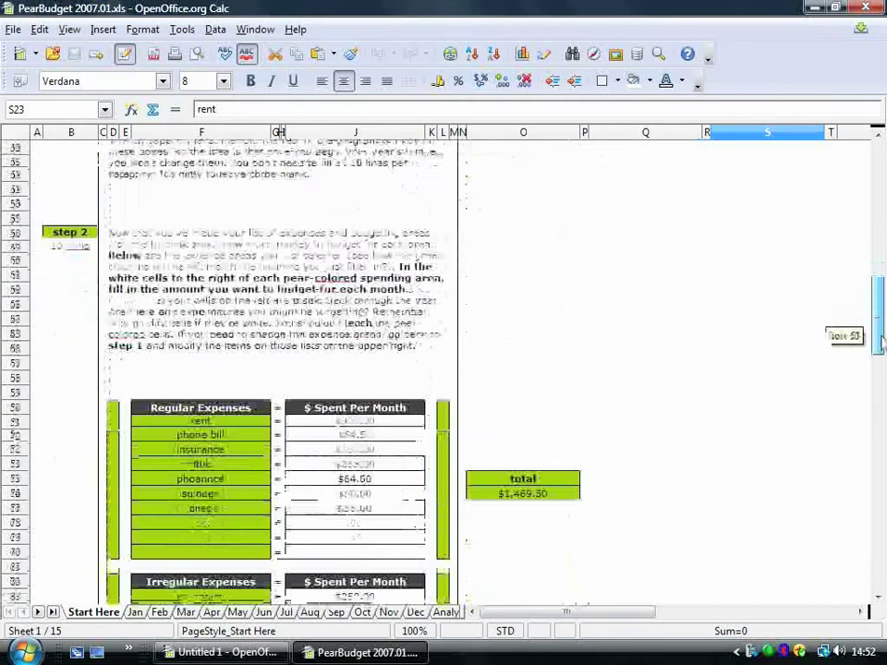
- Look over the Jan sheet's expense tables, and open the example month sheet at the end of the workbook
{"action": "left_click", "coordinate": [136, 613]}
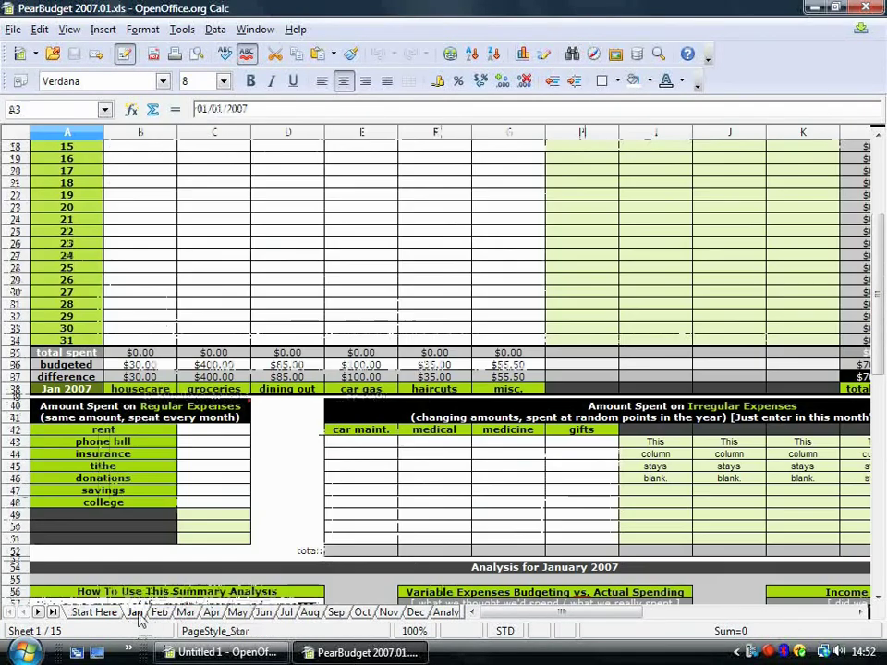
{"action": "left_click_drag", "start_coordinate": [880, 374], "coordinate": [880, 277]}
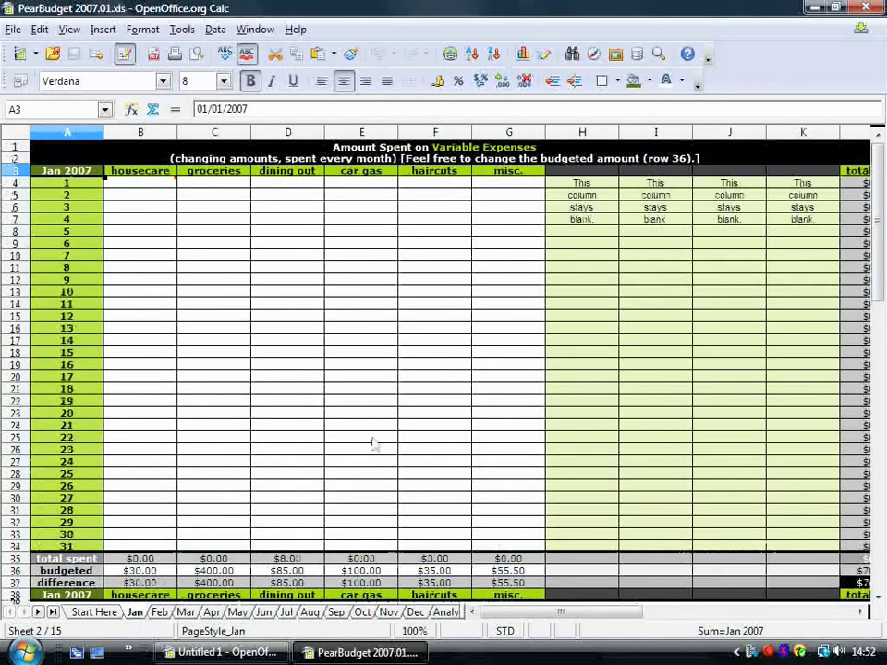
{"action": "left_click", "coordinate": [39, 614]}
{"action": "left_click", "coordinate": [38, 614]}
{"action": "left_click", "coordinate": [39, 614]}
{"action": "left_click", "coordinate": [39, 614]}
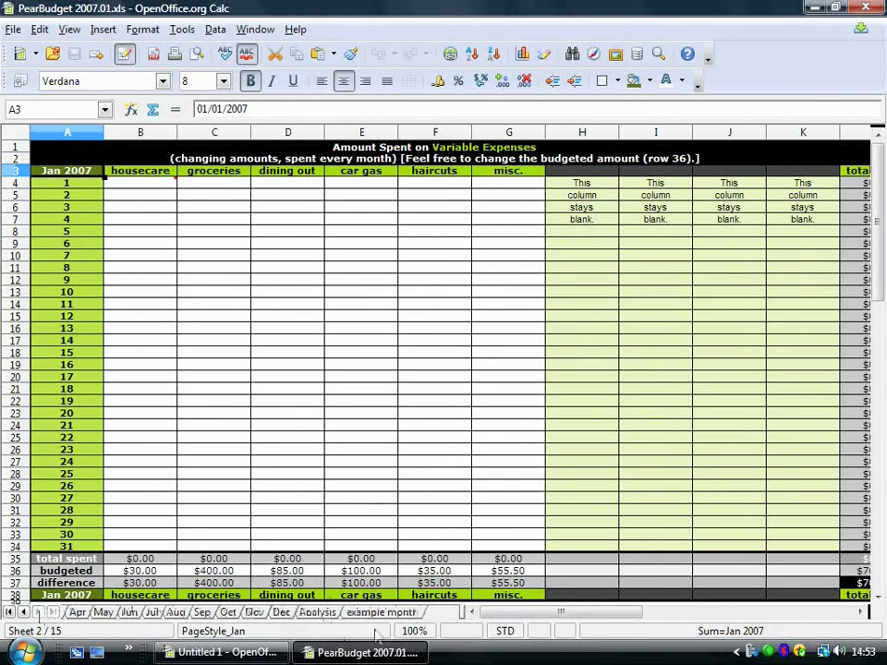
{"action": "left_click", "coordinate": [382, 612]}
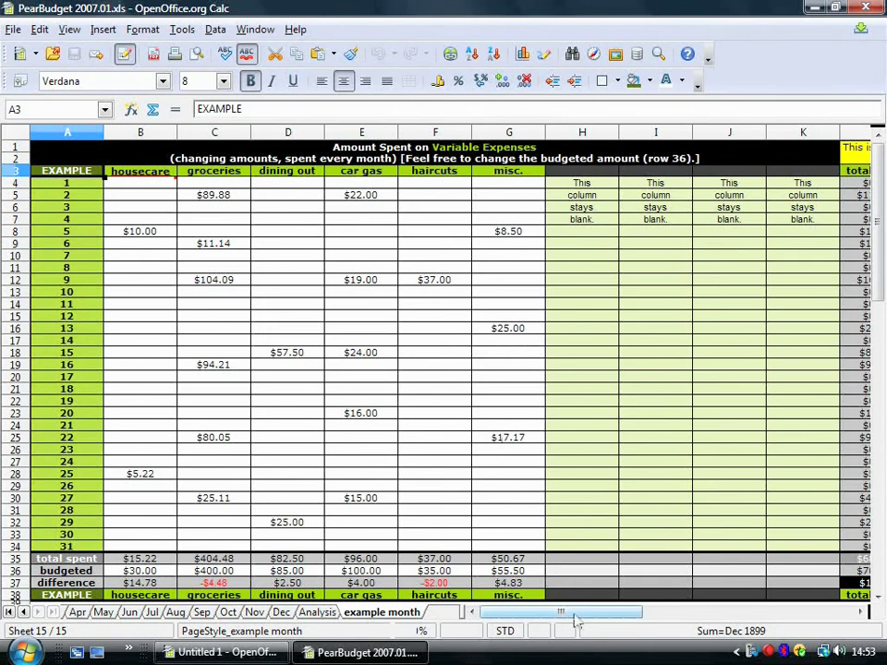
- Examine the example month's total spent, income and what's left columns, the summary rows and the regular and irregular expenses
{"action": "left_click_drag", "start_coordinate": [578, 619], "coordinate": [622, 617]}
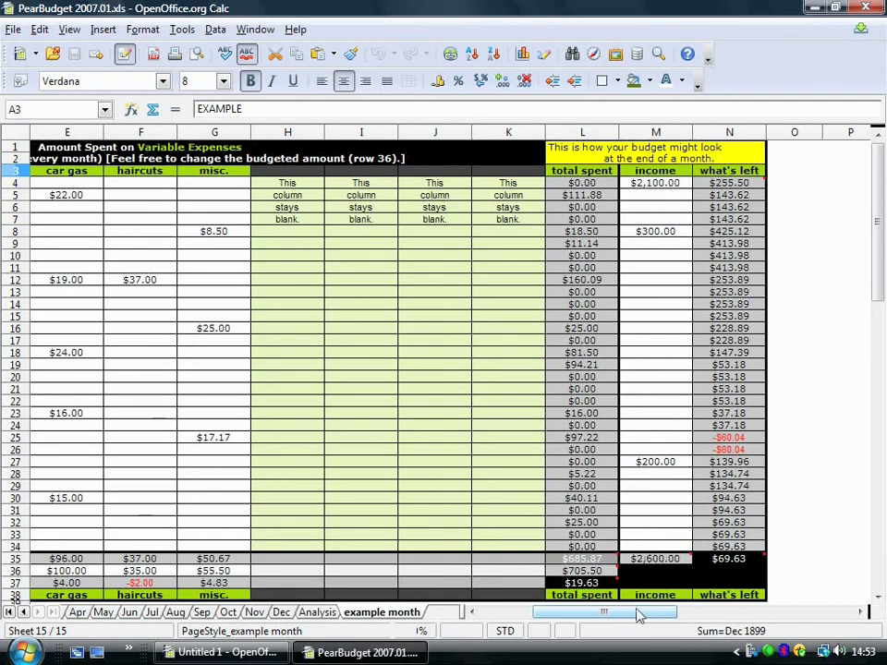
{"action": "left_click_drag", "start_coordinate": [638, 616], "coordinate": [626, 614]}
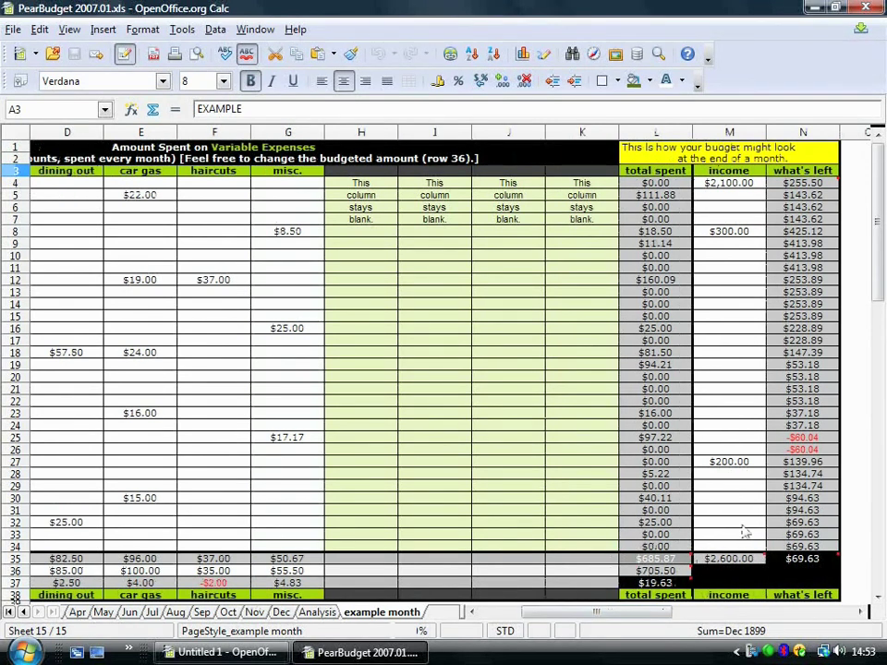
{"action": "scroll", "coordinate": [727, 523], "scroll_direction": "down", "scroll_amount": 3}
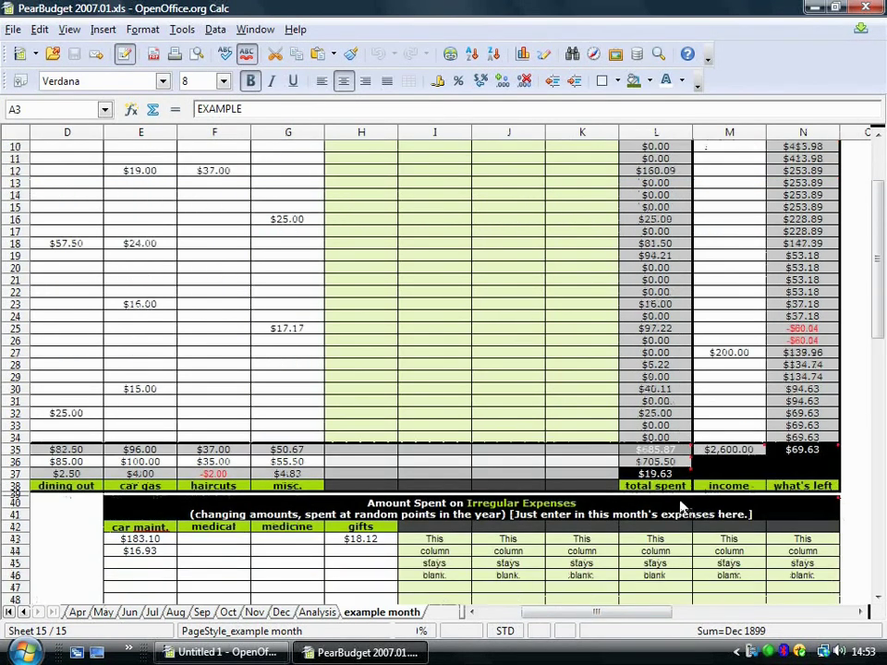
{"action": "left_click_drag", "start_coordinate": [634, 616], "coordinate": [598, 616]}
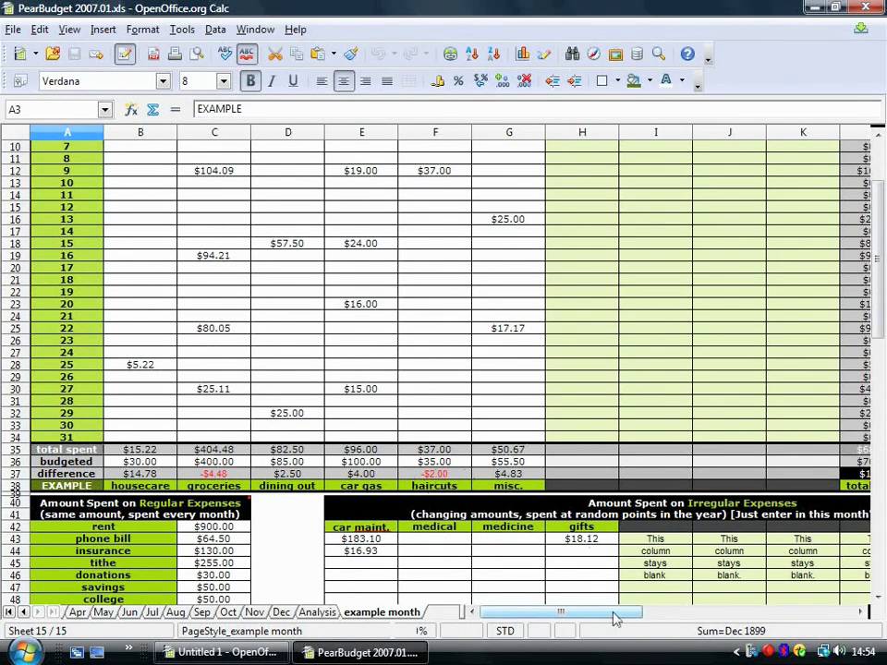
{"action": "left_click_drag", "start_coordinate": [613, 614], "coordinate": [695, 621]}
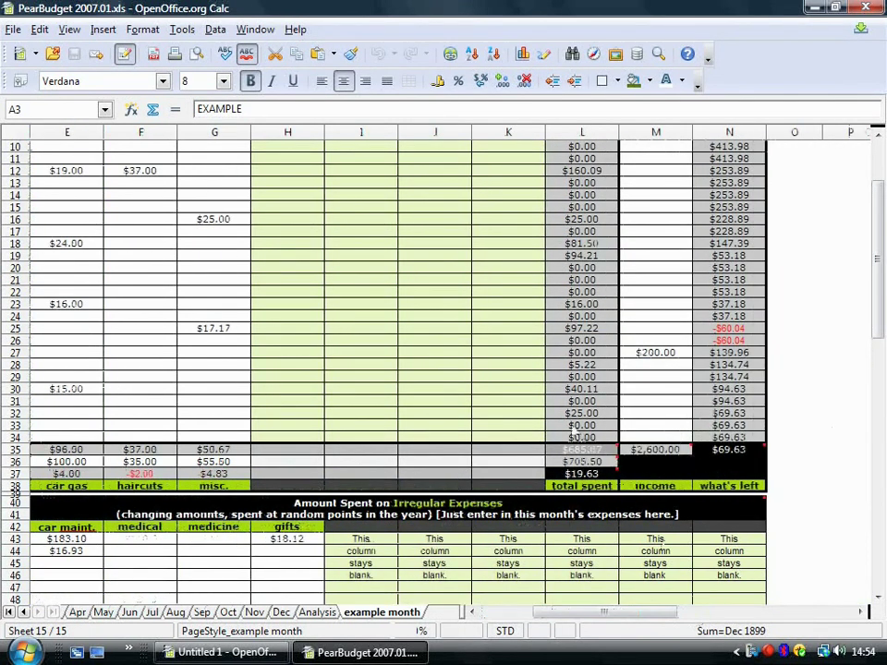
{"action": "mouse_move", "coordinate": [565, 455]}
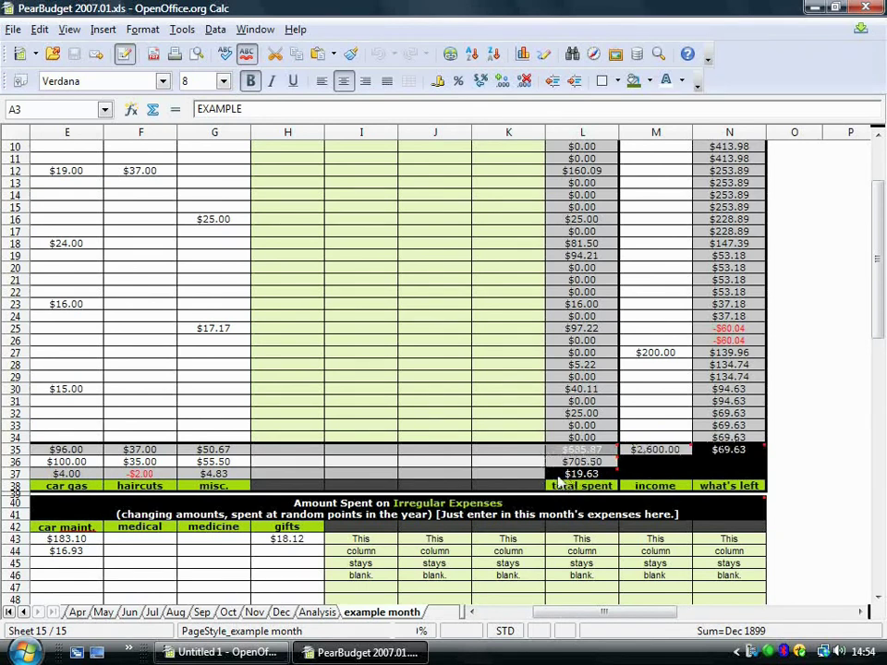
{"action": "mouse_move", "coordinate": [605, 481]}
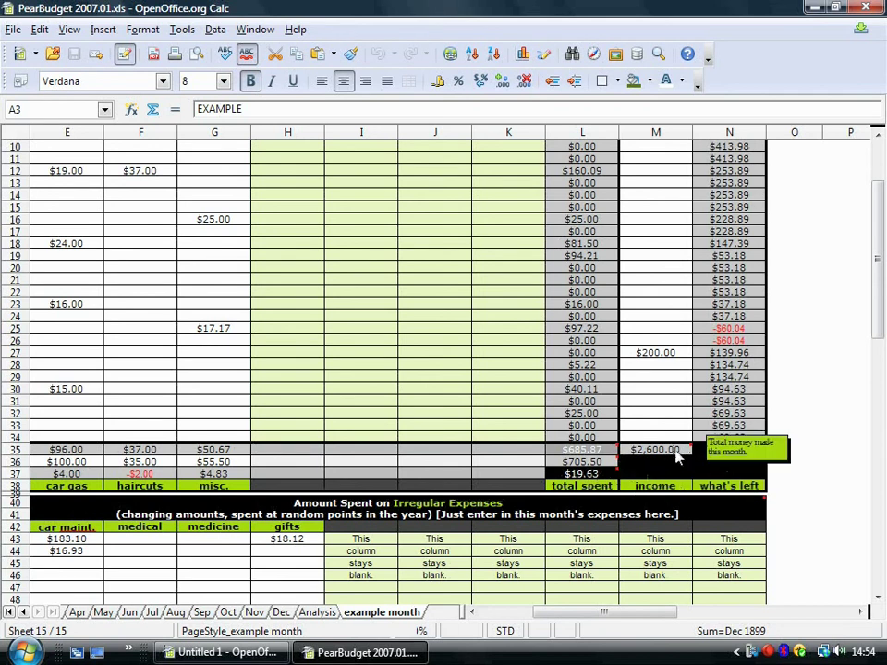
{"action": "left_click_drag", "start_coordinate": [654, 615], "coordinate": [621, 620]}
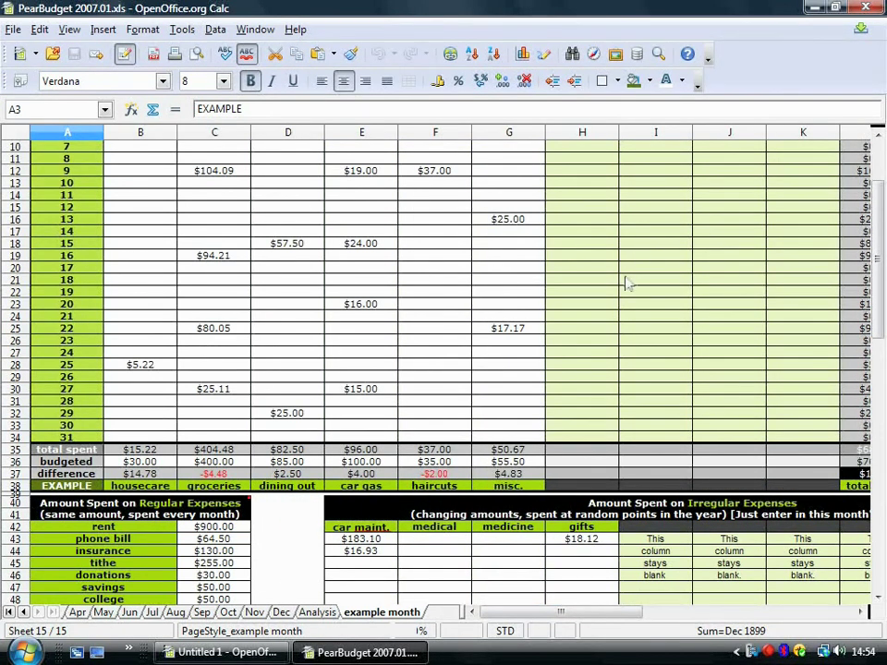
- Read the example month's analysis section, including the variable budget versus actual spending summary and the income versus expenses overview
{"action": "left_click_drag", "start_coordinate": [880, 263], "coordinate": [879, 282]}
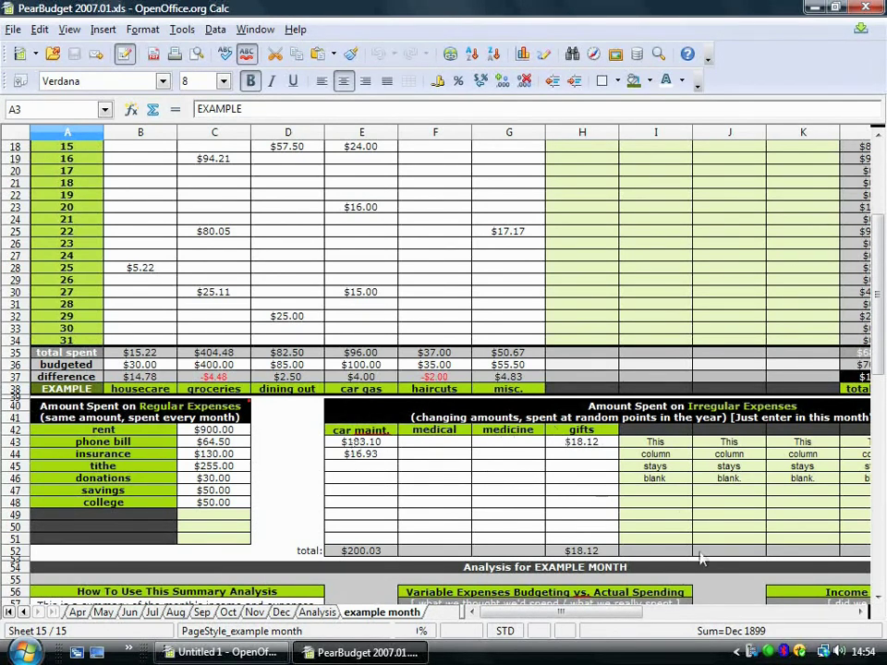
{"action": "scroll", "coordinate": [784, 501], "scroll_direction": "down", "scroll_amount": 7}
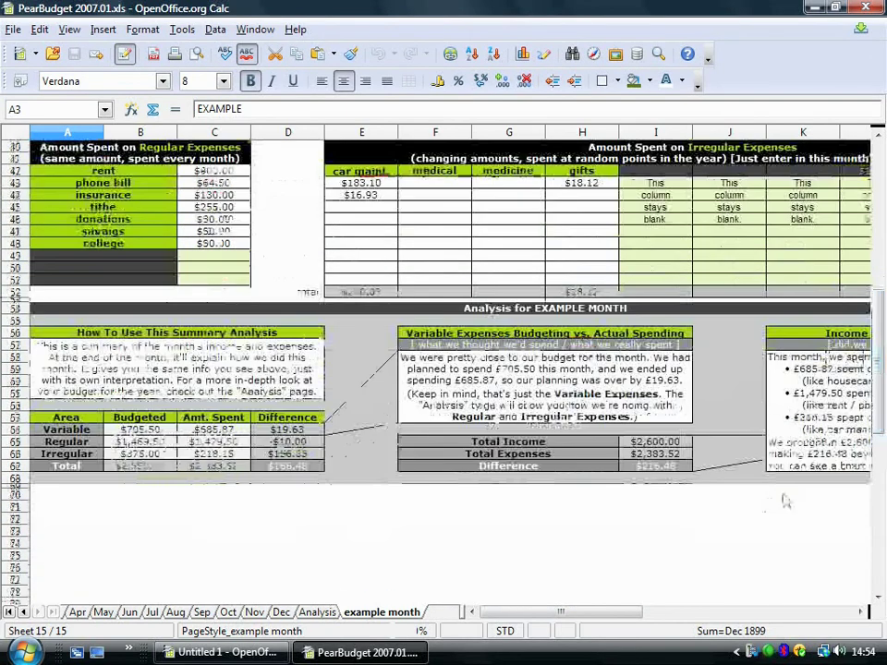
{"action": "left_click_drag", "start_coordinate": [636, 611], "coordinate": [676, 611]}
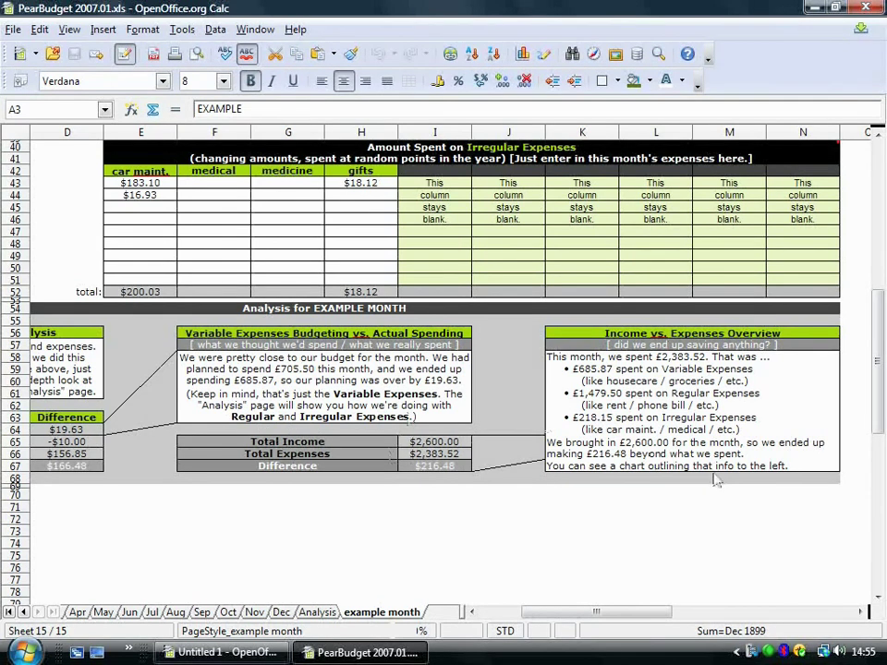
{"action": "scroll", "coordinate": [730, 482], "scroll_direction": "left", "scroll_amount": 3}
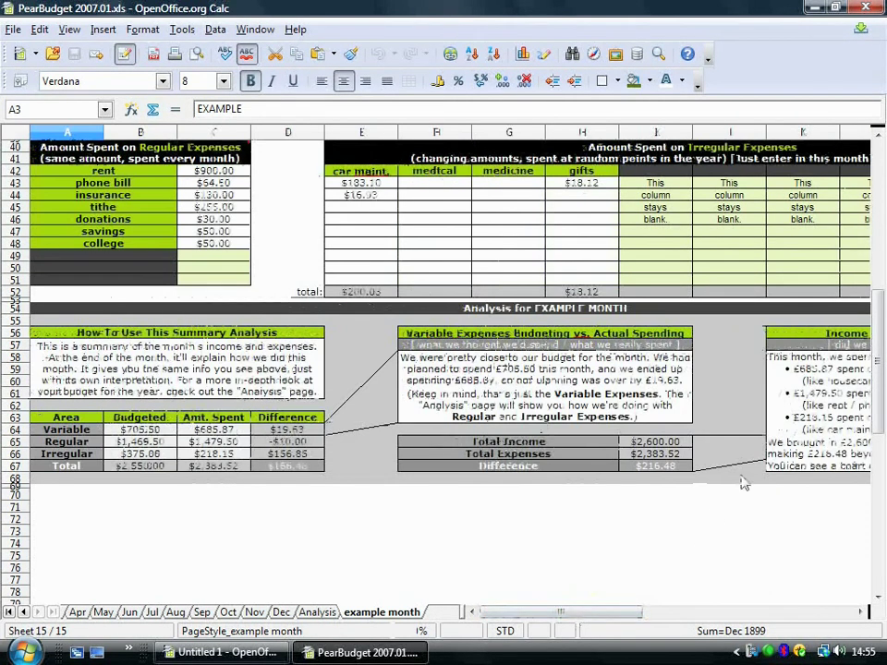
- Review the example month's daily variable expenses from the first day through the total spent, budgeted and difference rows
{"action": "left_click_drag", "start_coordinate": [878, 383], "coordinate": [878, 245]}
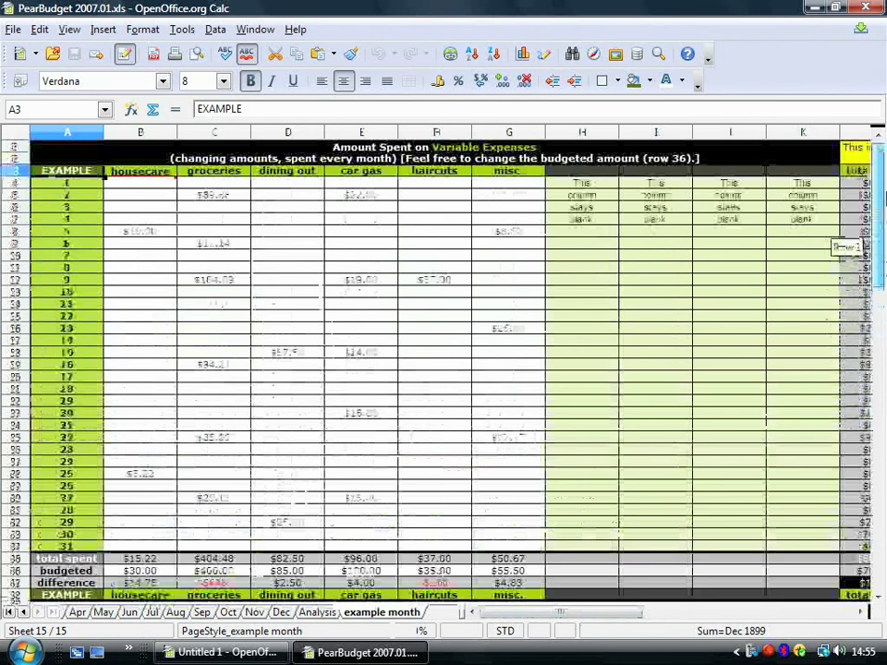
{"action": "left_click_drag", "start_coordinate": [622, 617], "coordinate": [560, 617]}
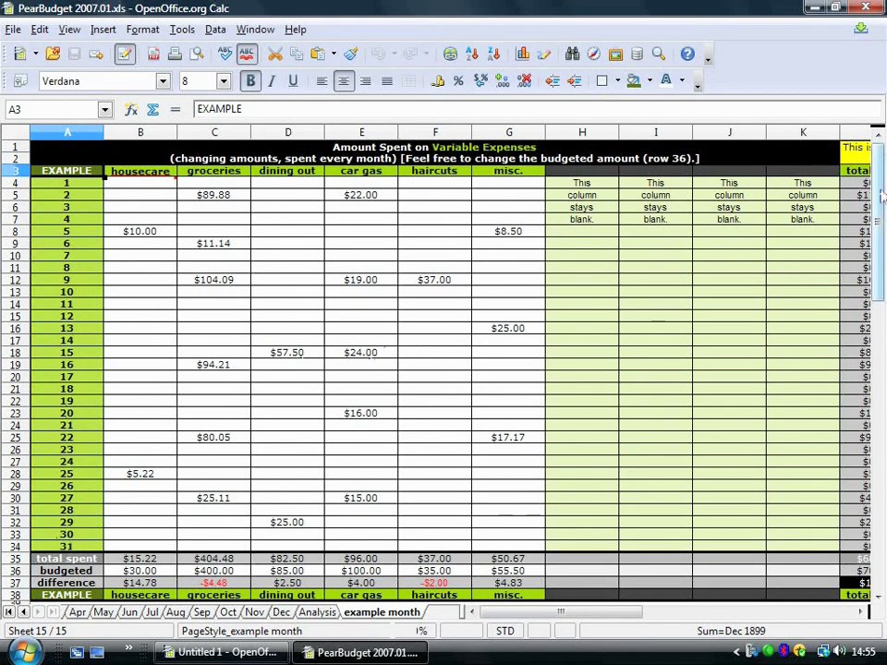
{"action": "left_click_drag", "start_coordinate": [876, 185], "coordinate": [874, 243]}
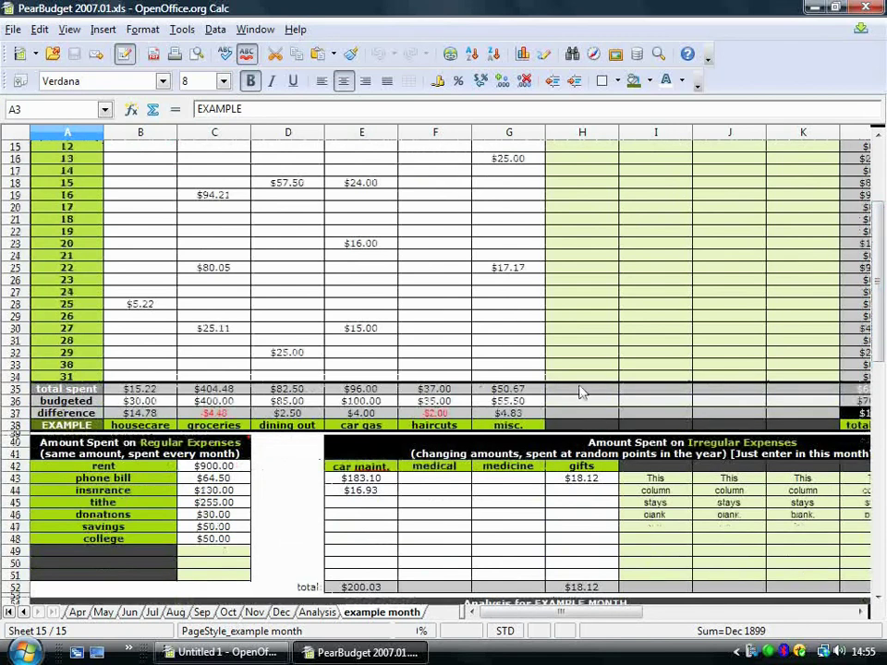
- Bring the workbook's first sheet names back into view, and revisit the analysis section of the example month
{"action": "left_click", "coordinate": [24, 612]}
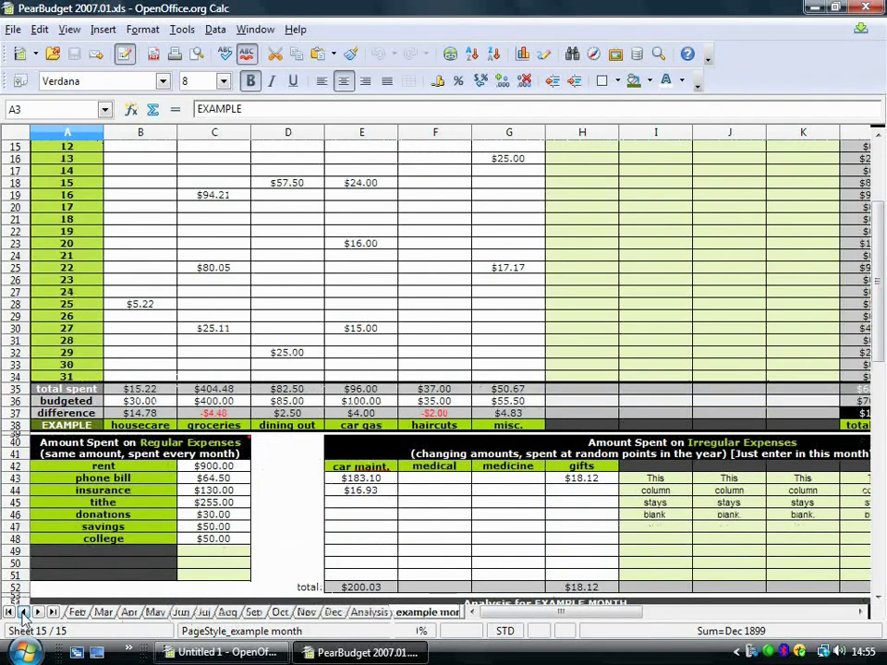
{"action": "left_click", "coordinate": [24, 612]}
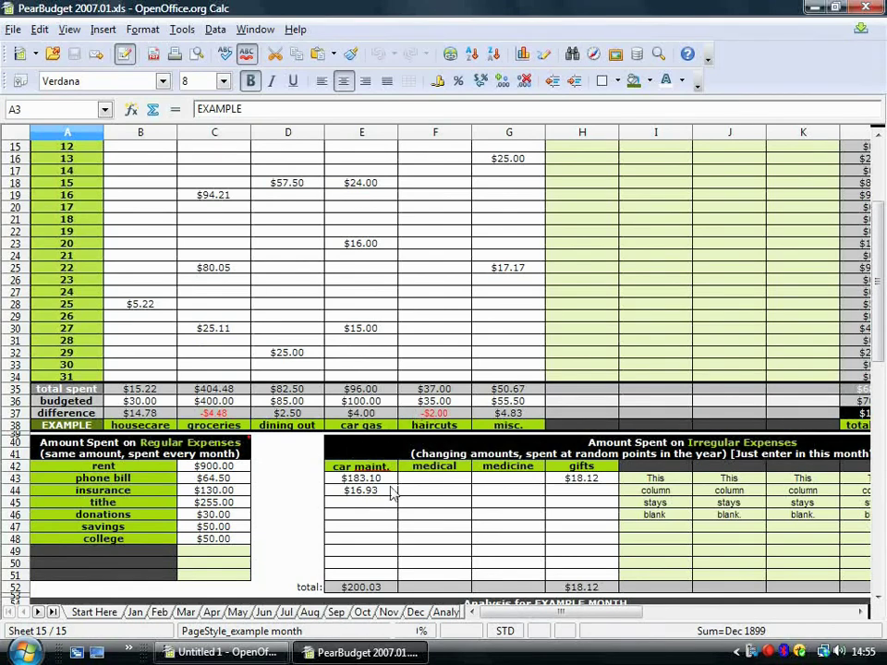
{"action": "left_click_drag", "start_coordinate": [880, 276], "coordinate": [878, 366]}
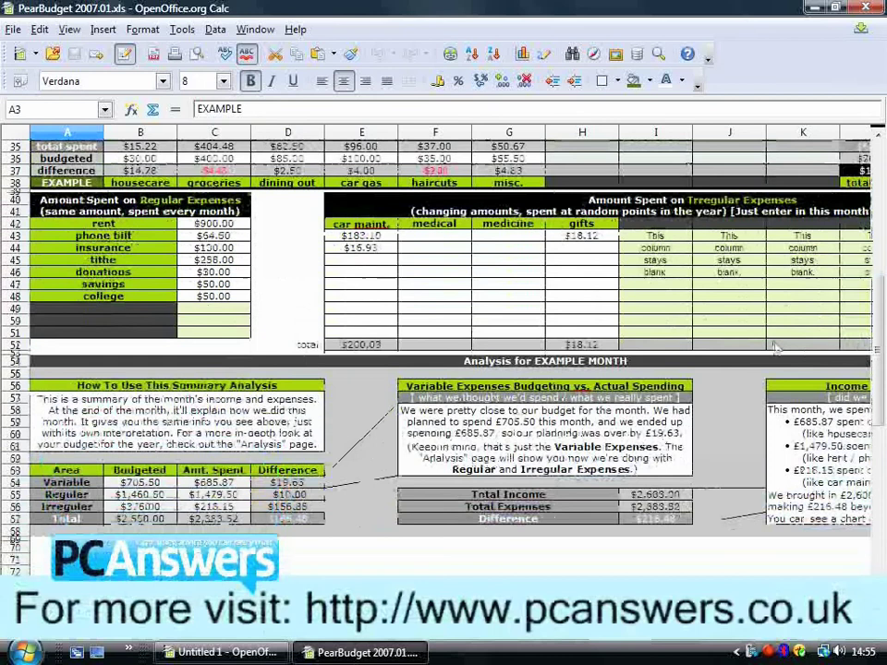